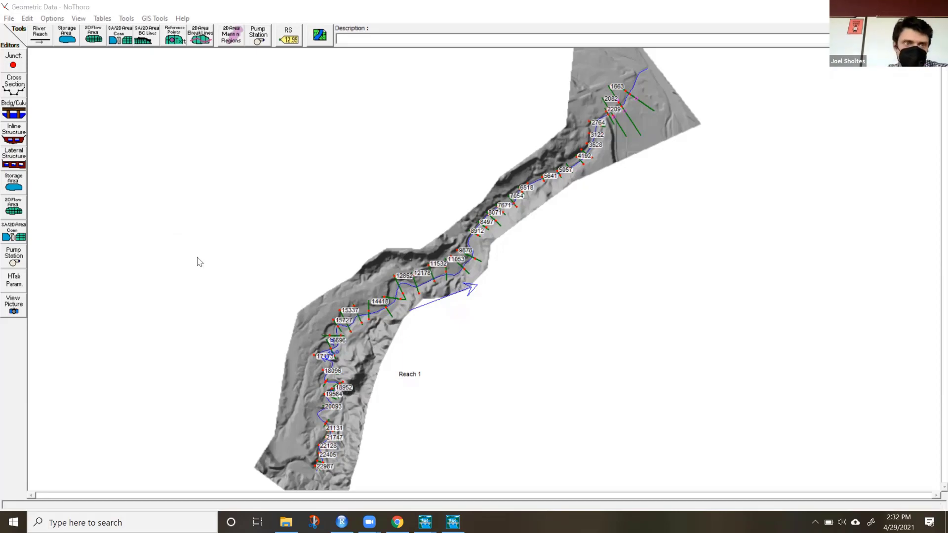
Bring up the main HEC-RAS project window, move it aside, and open the geometric data editor.
{"action": "mouse_move", "coordinate": [425, 519]}
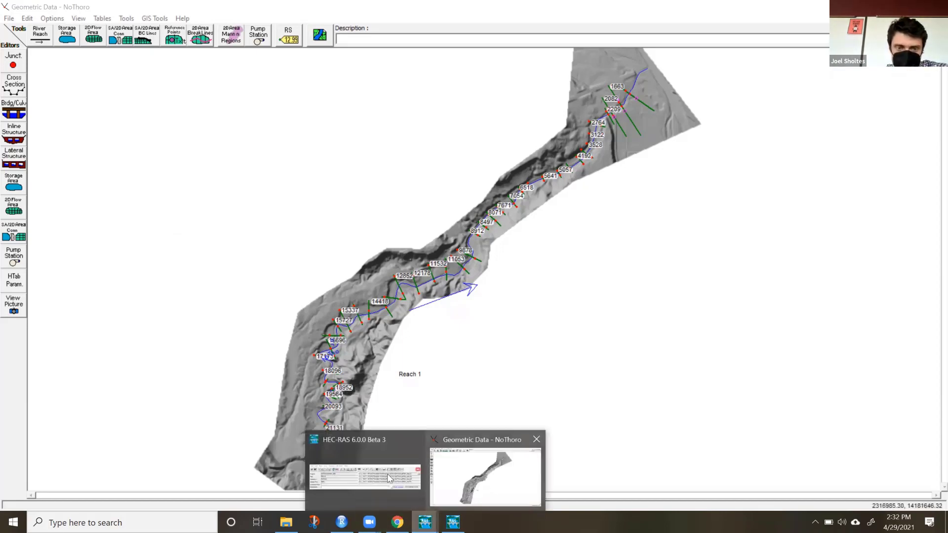
{"action": "left_click", "coordinate": [378, 469]}
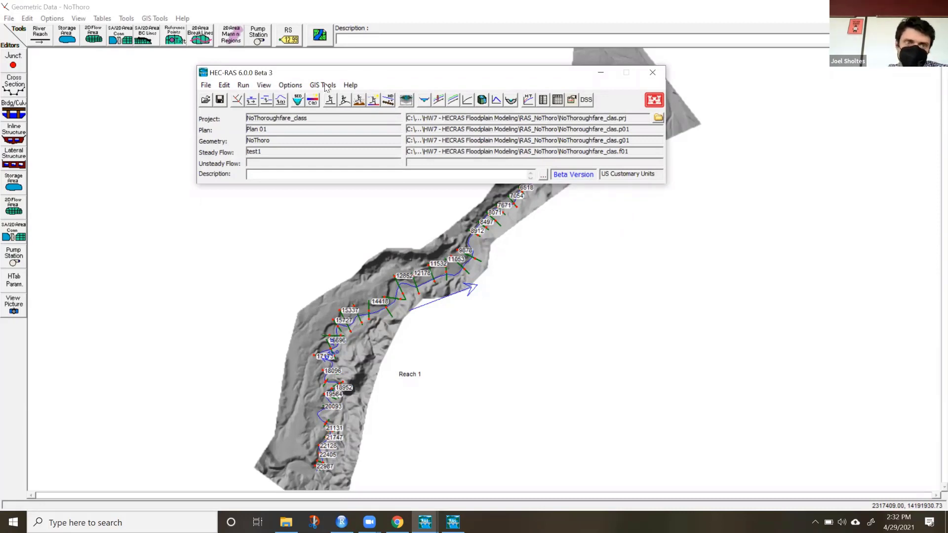
{"action": "left_click_drag", "start_coordinate": [377, 77], "coordinate": [325, 84]}
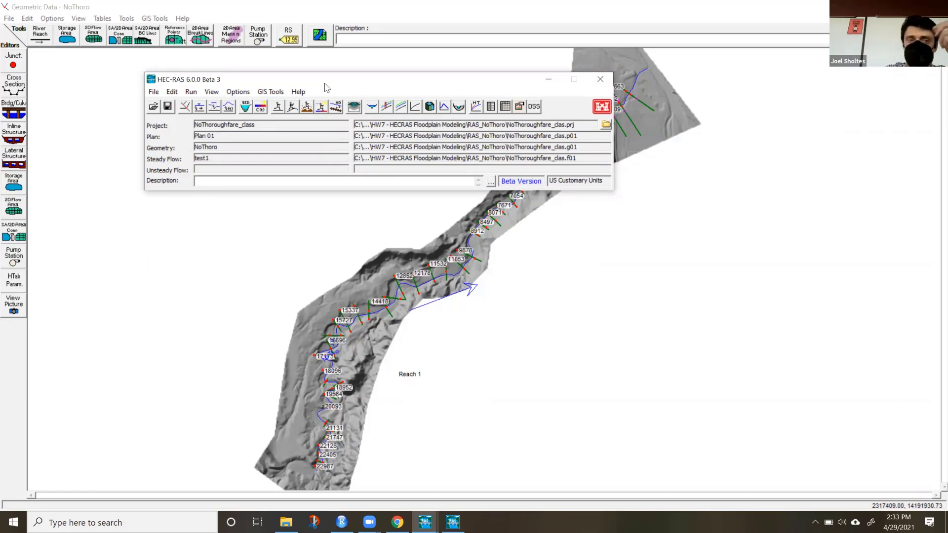
{"action": "left_click_drag", "start_coordinate": [325, 82], "coordinate": [281, 62]}
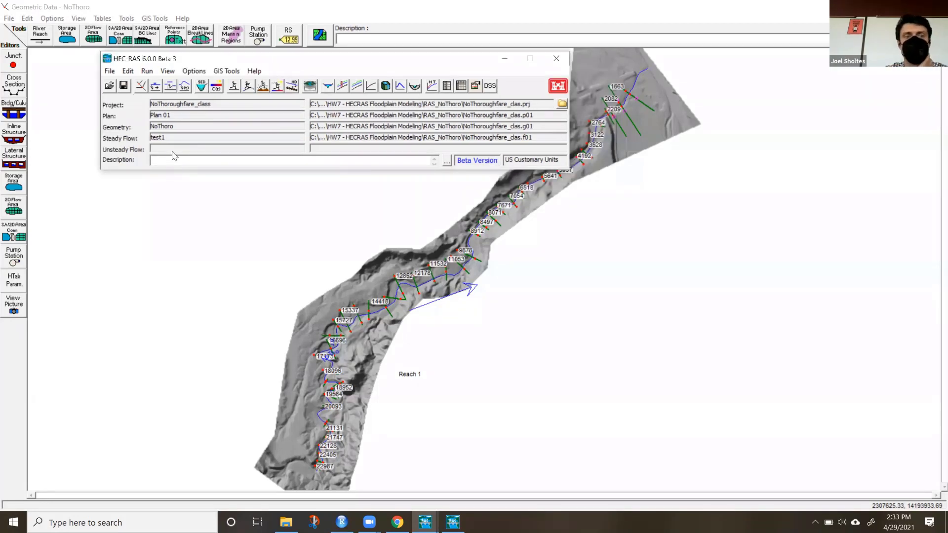
{"action": "left_click", "coordinate": [109, 72]}
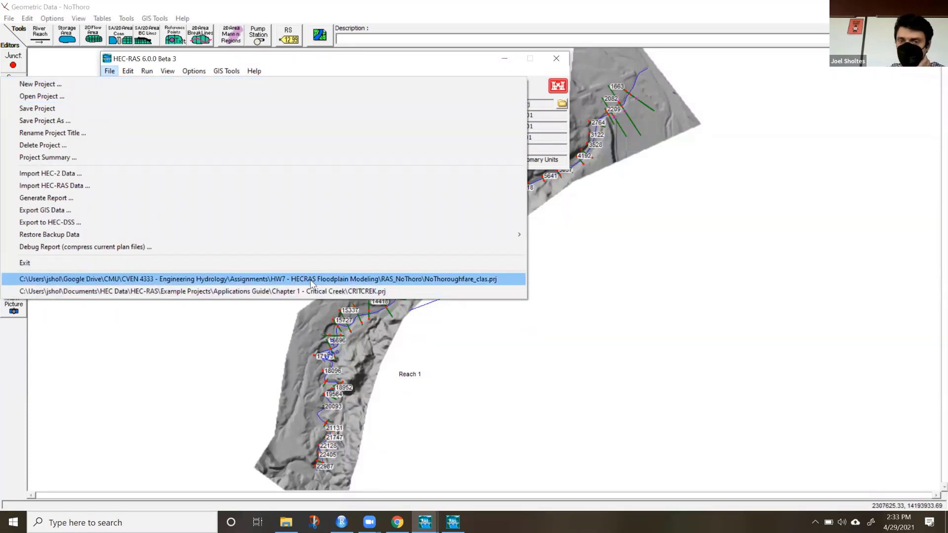
{"action": "left_click", "coordinate": [373, 63]}
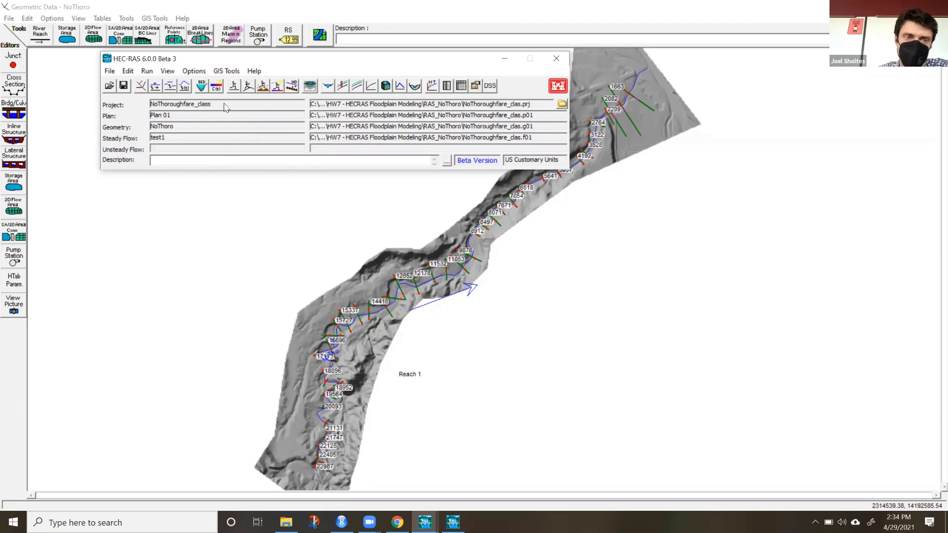
{"action": "left_click", "coordinate": [141, 88]}
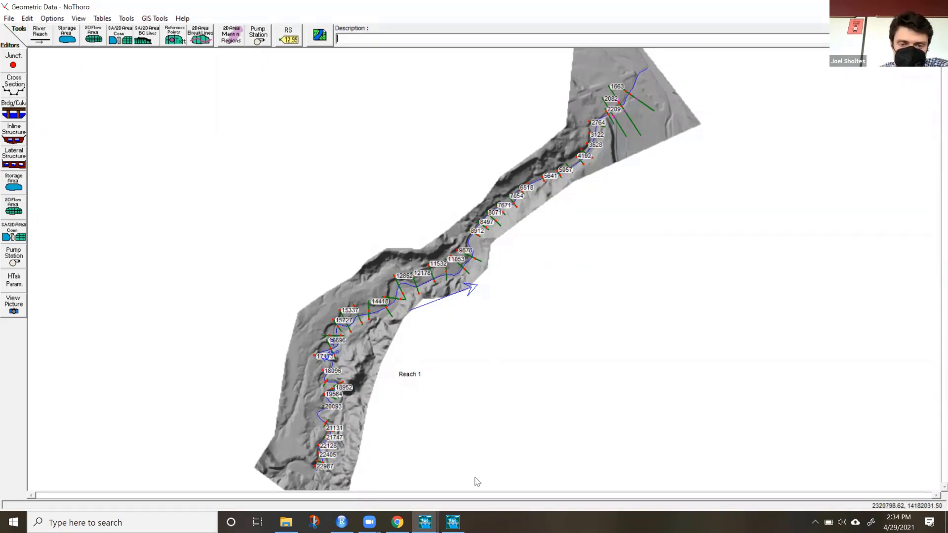
Open RAS Mapper at full-screen size and examine the Plan 01 depth results and cross sections along the river.
{"action": "left_click", "coordinate": [443, 519]}
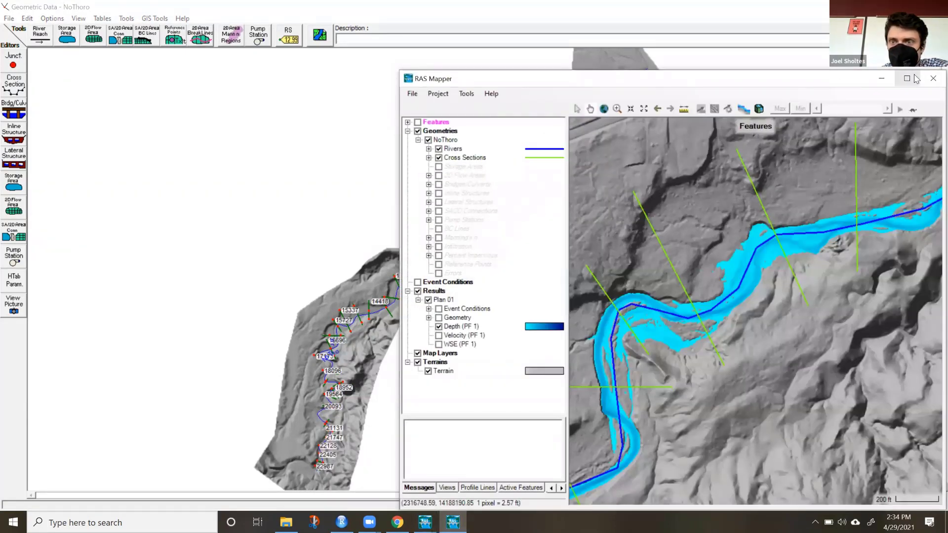
{"action": "left_click", "coordinate": [907, 78]}
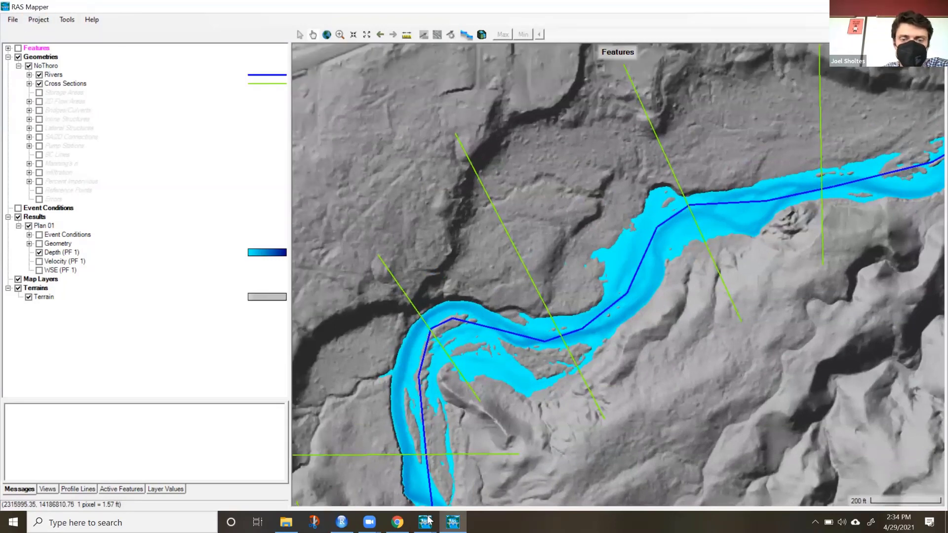
{"action": "mouse_move", "coordinate": [426, 520]}
{"action": "left_click", "coordinate": [378, 466]}
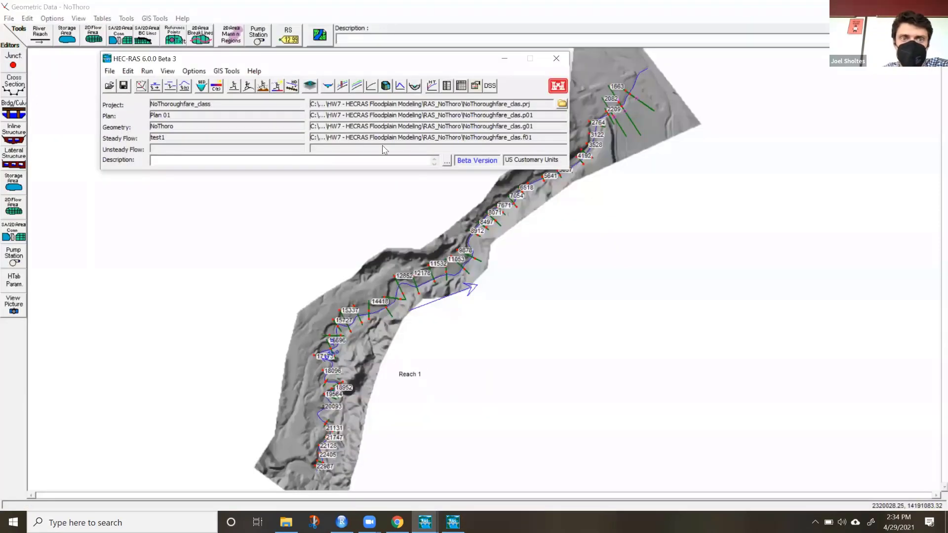
{"action": "left_click", "coordinate": [309, 88]}
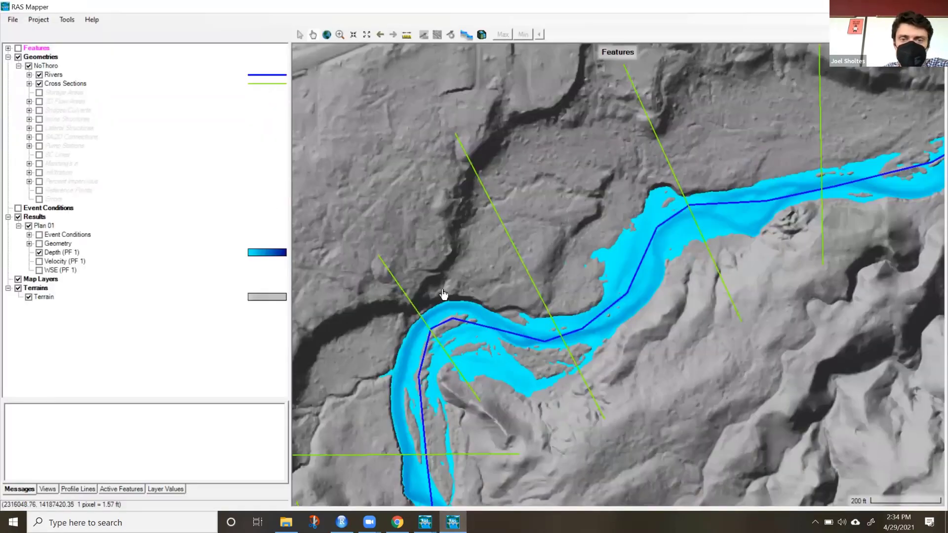
{"action": "scroll", "coordinate": [521, 299], "scroll_direction": "down", "scroll_amount": 2}
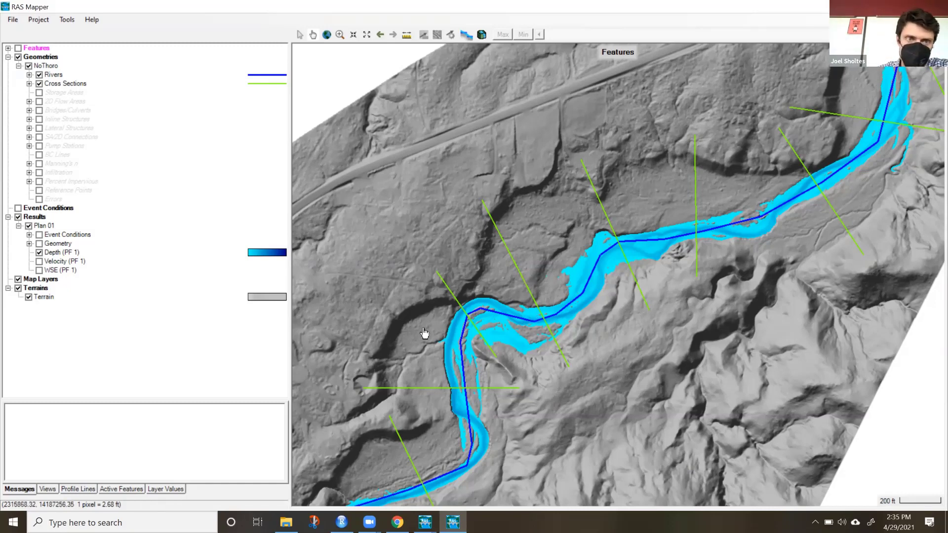
{"action": "left_click_drag", "start_coordinate": [461, 272], "coordinate": [457, 244]}
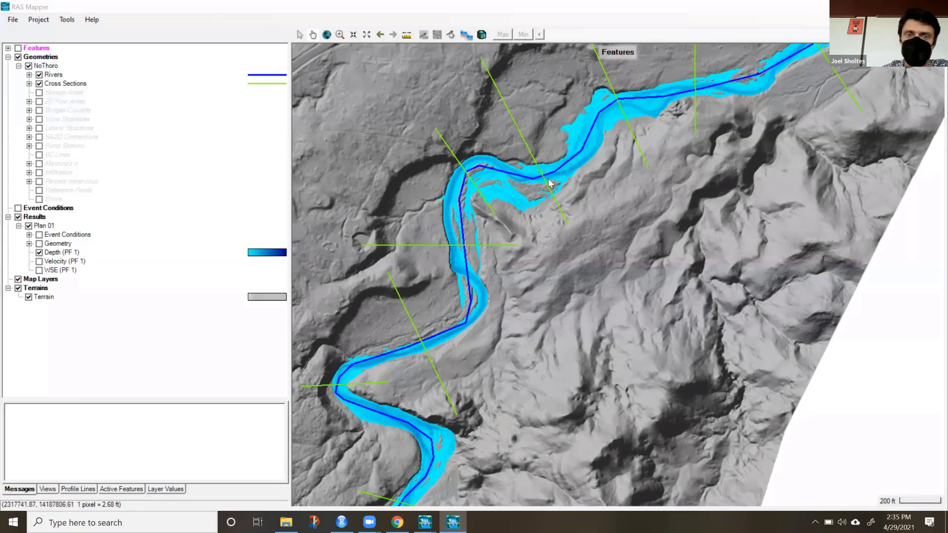
Return to the geometric data editor and move the main HEC-RAS window clear of the river schematic.
{"action": "key", "text": "alt+Tab"}
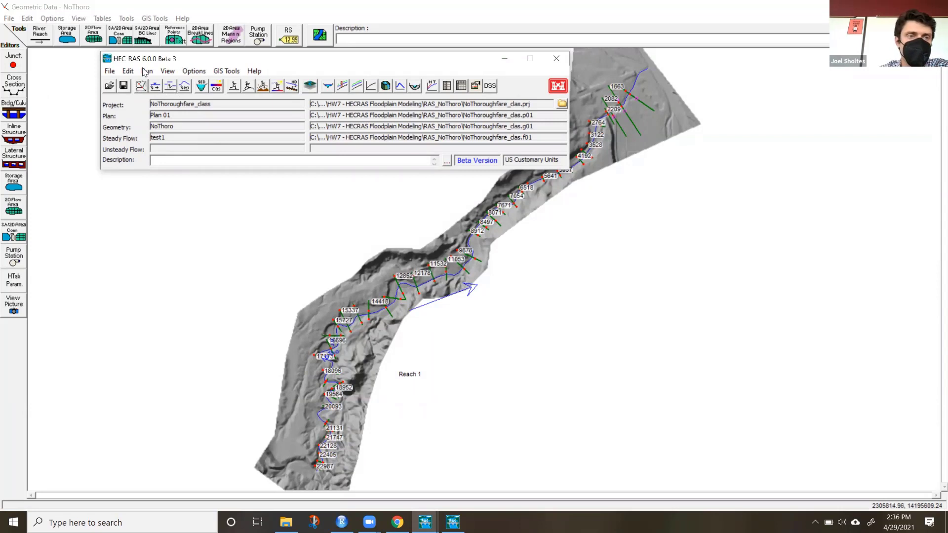
{"action": "left_click", "coordinate": [504, 59]}
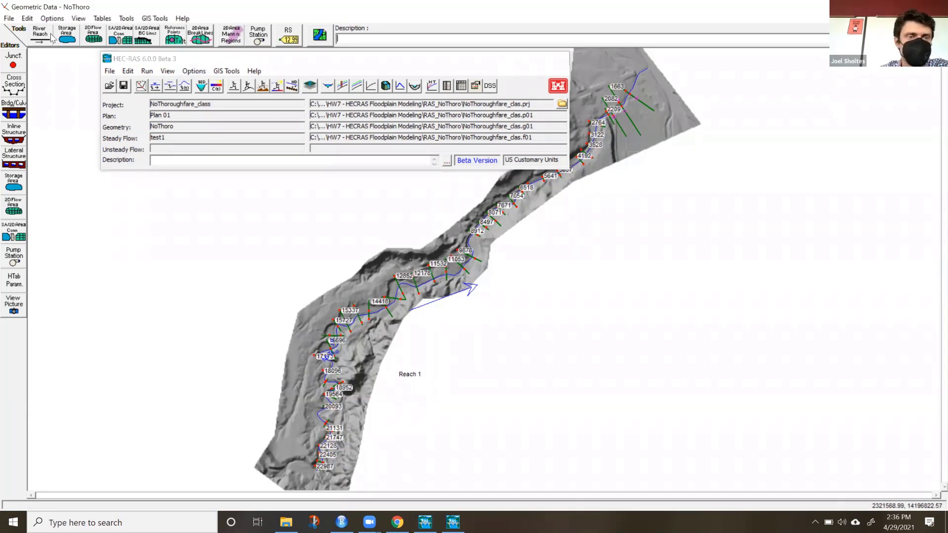
{"action": "left_click", "coordinate": [425, 521]}
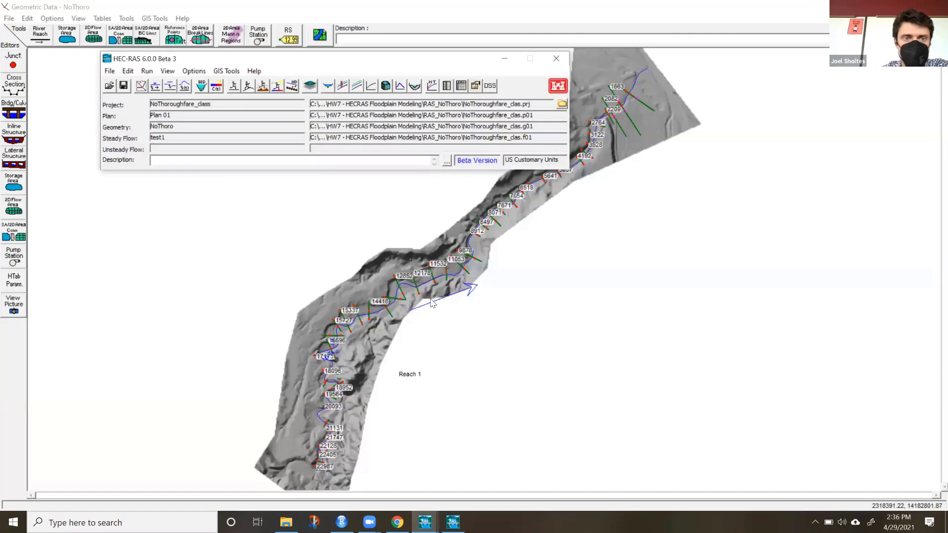
{"action": "left_click_drag", "start_coordinate": [477, 62], "coordinate": [679, 365]}
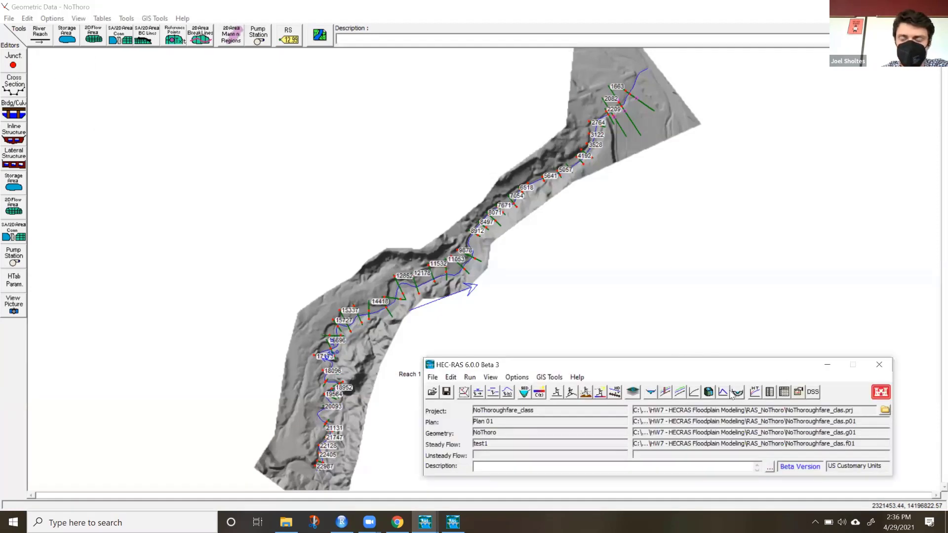
{"action": "left_click_drag", "start_coordinate": [731, 394], "coordinate": [811, 476]}
{"action": "left_click", "coordinate": [223, 21]}
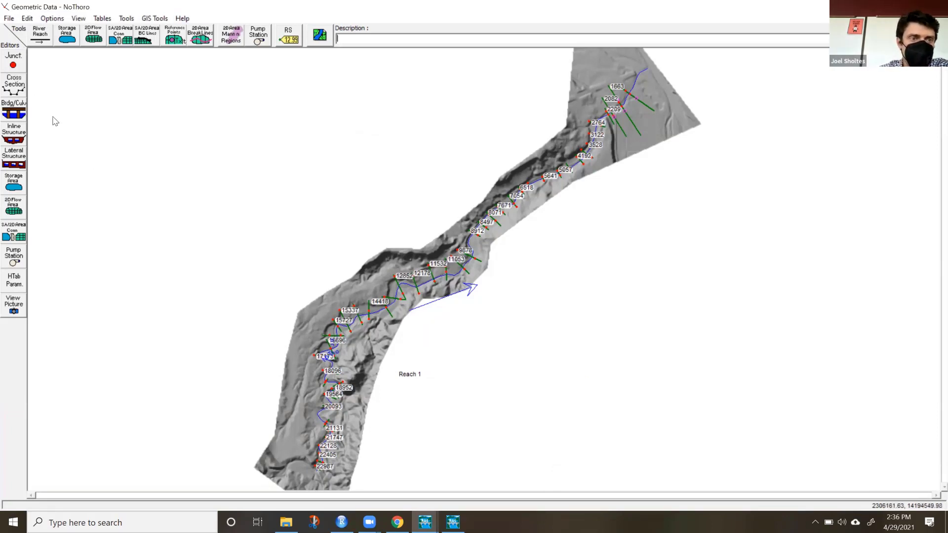
Open the cross section data for river station 22987 full-screen and review its channel reach length and Manning's n value.
{"action": "left_click", "coordinate": [10, 85]}
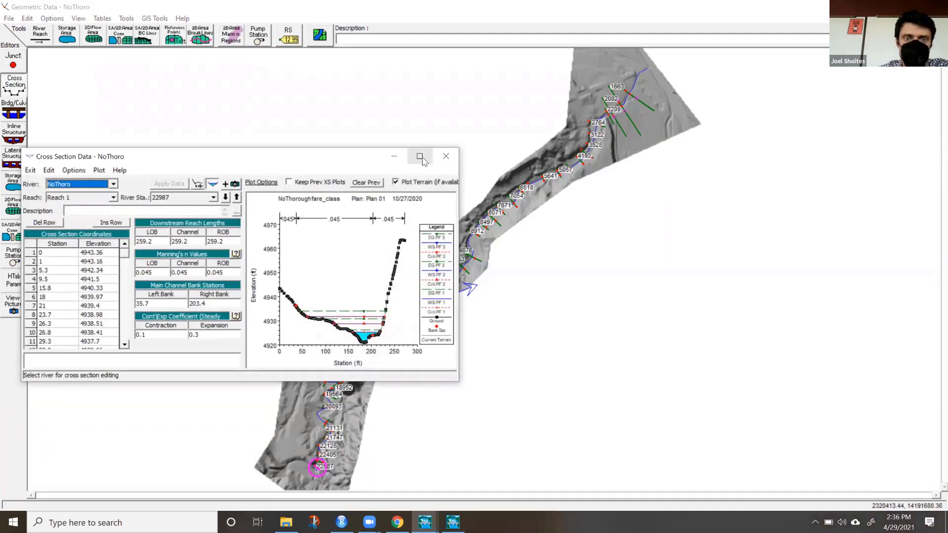
{"action": "left_click", "coordinate": [420, 157]}
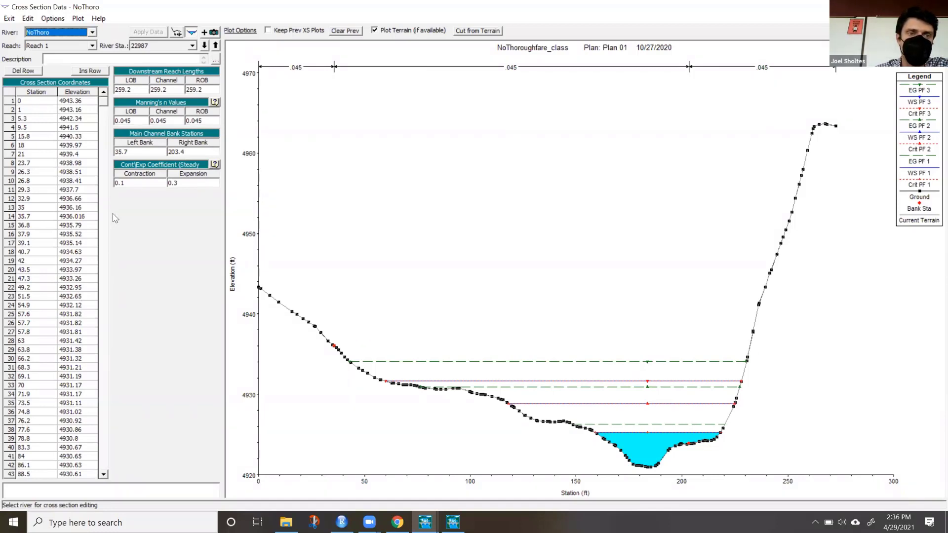
{"action": "left_click", "coordinate": [177, 89]}
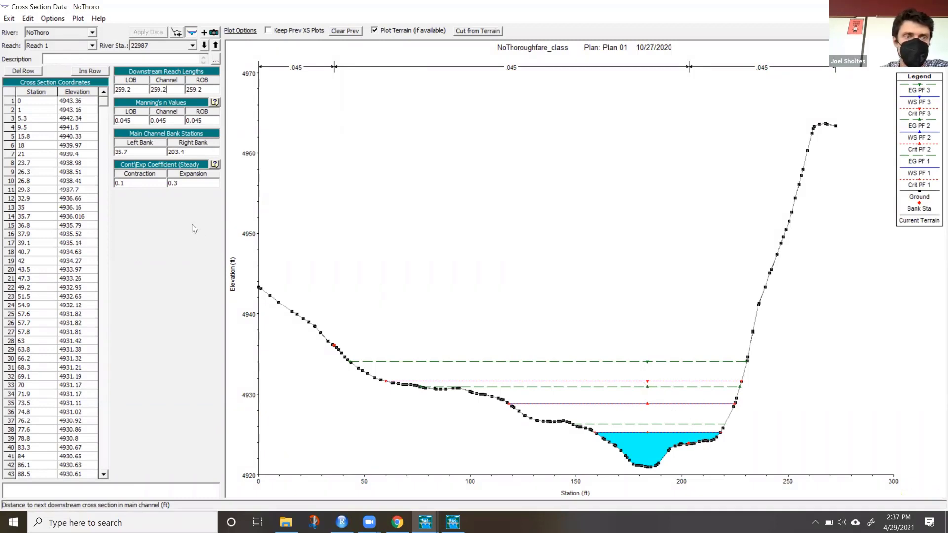
{"action": "left_click", "coordinate": [173, 121]}
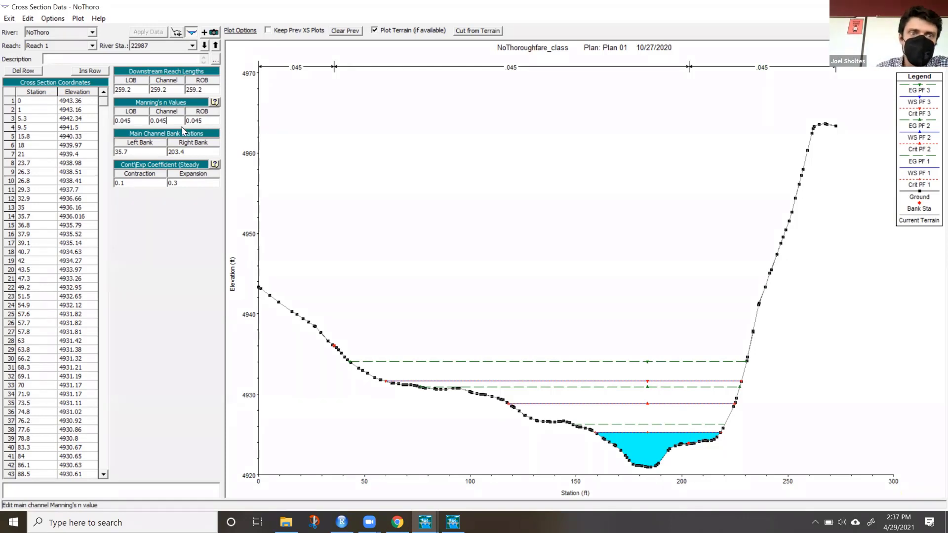
{"action": "left_click_drag", "start_coordinate": [174, 121], "coordinate": [139, 120]}
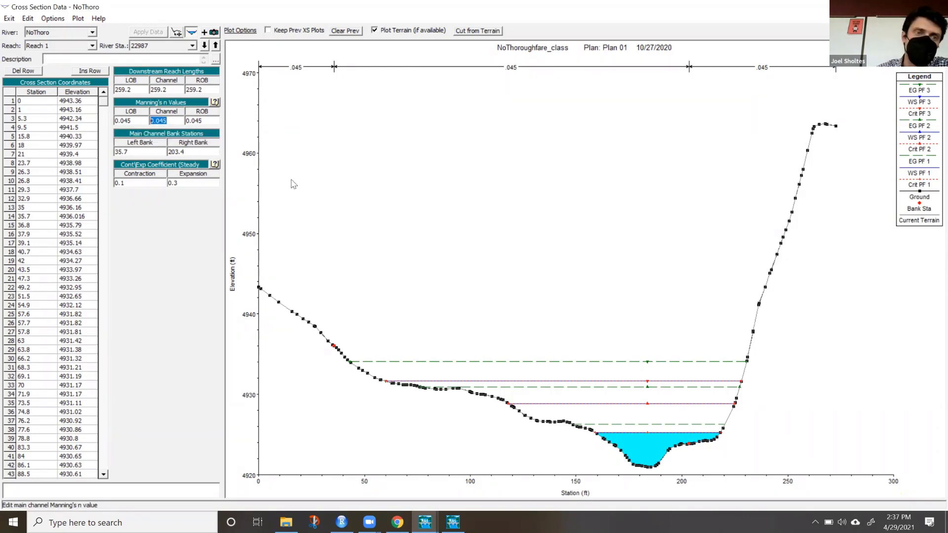
Set the Manning's n values of river station 22987 to .08 for the right overbank and 0.8 for the left overbank.
{"action": "left_click", "coordinate": [207, 122]}
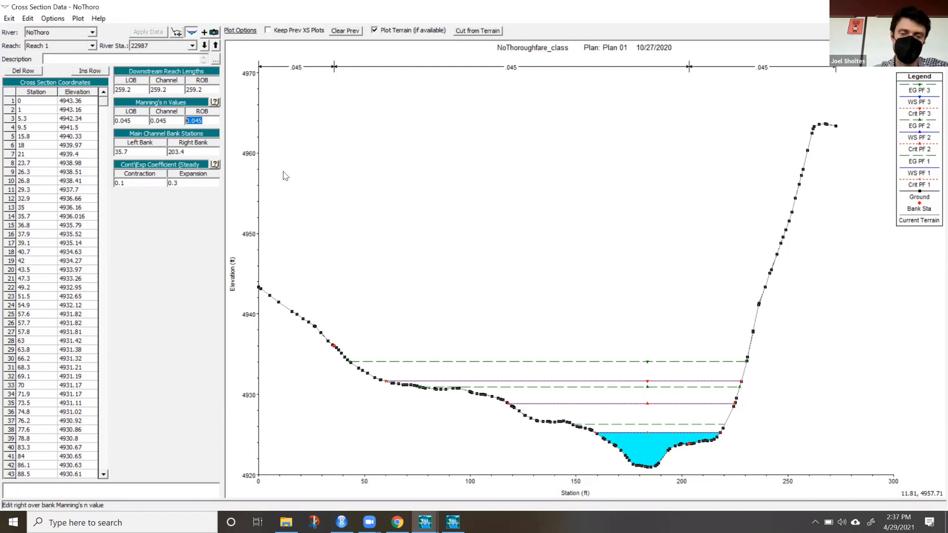
{"action": "type", "text": ".08"}
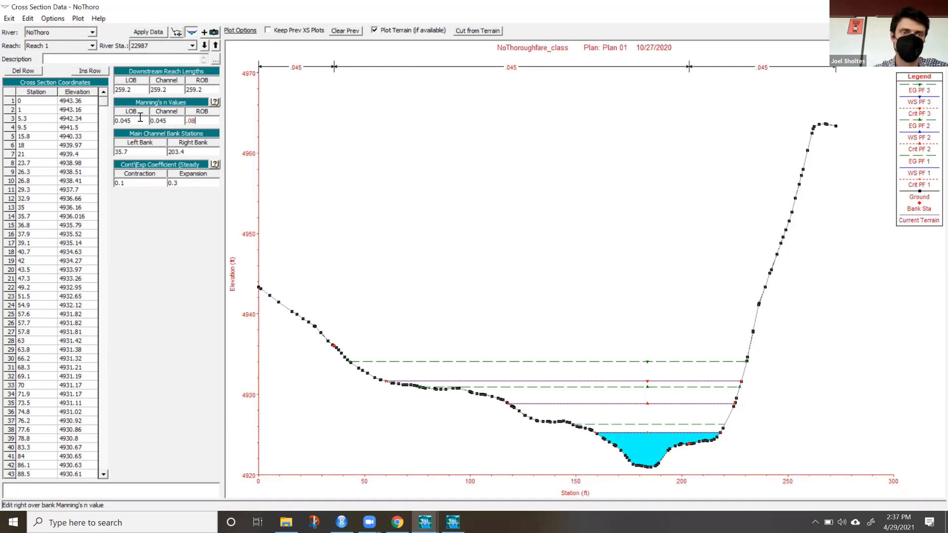
{"action": "left_click", "coordinate": [140, 119]}
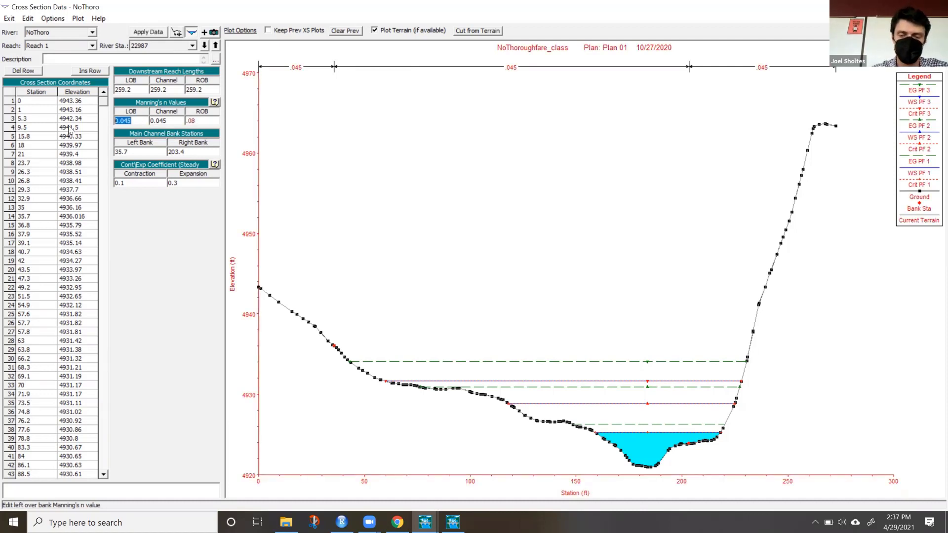
{"action": "type", "text": "0.8"}
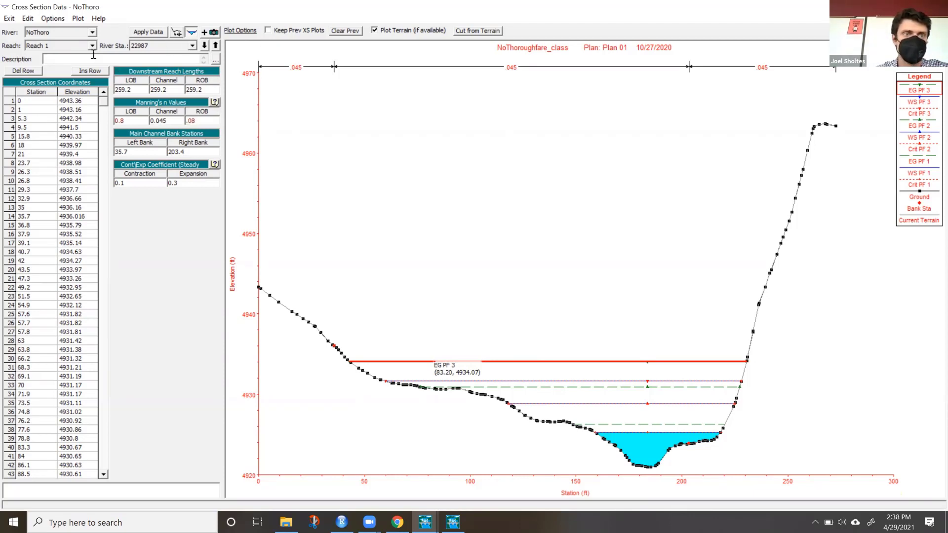
Enable horizontal variation in n values for the cross section and set the n value at station 0 to 0.08.
{"action": "left_click", "coordinate": [53, 18]}
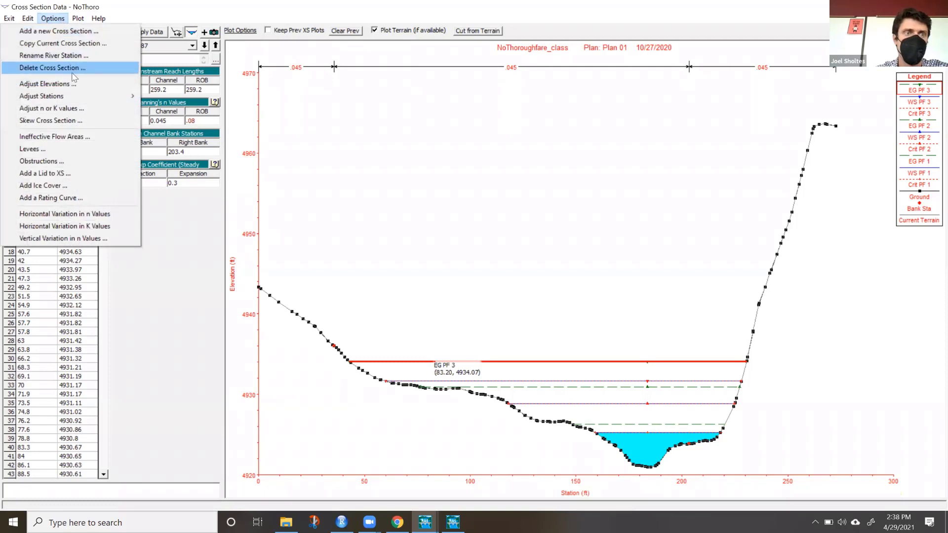
{"action": "mouse_move", "coordinate": [27, 19]}
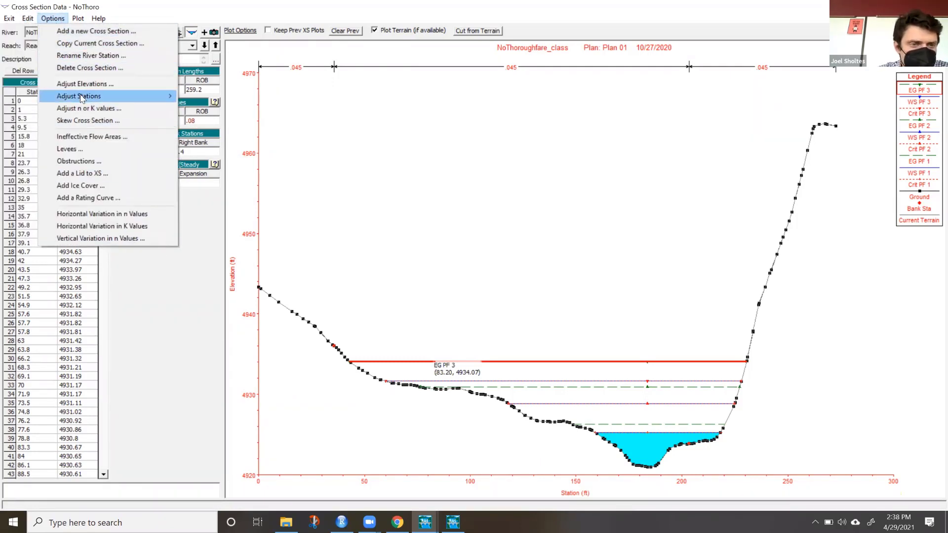
{"action": "left_click", "coordinate": [153, 218]}
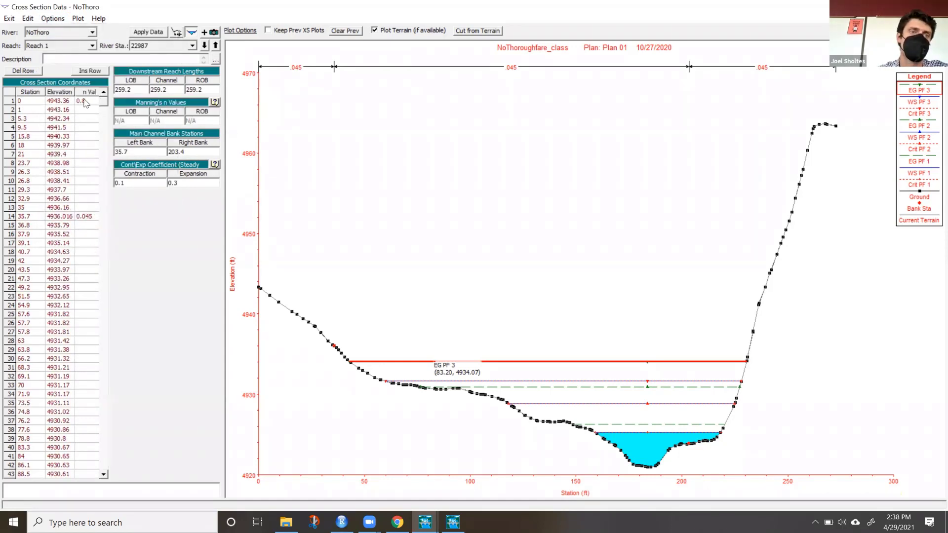
{"action": "left_click", "coordinate": [85, 145]}
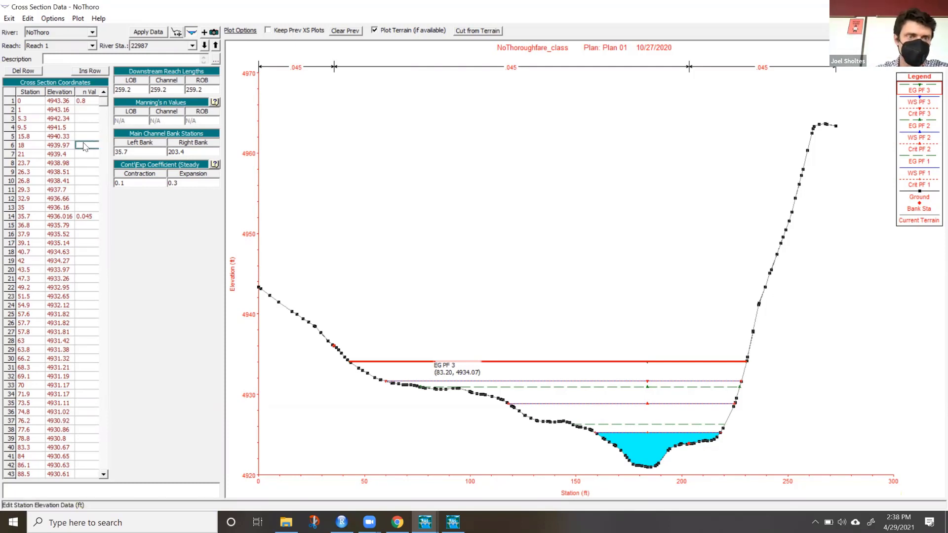
{"action": "left_click", "coordinate": [87, 101]}
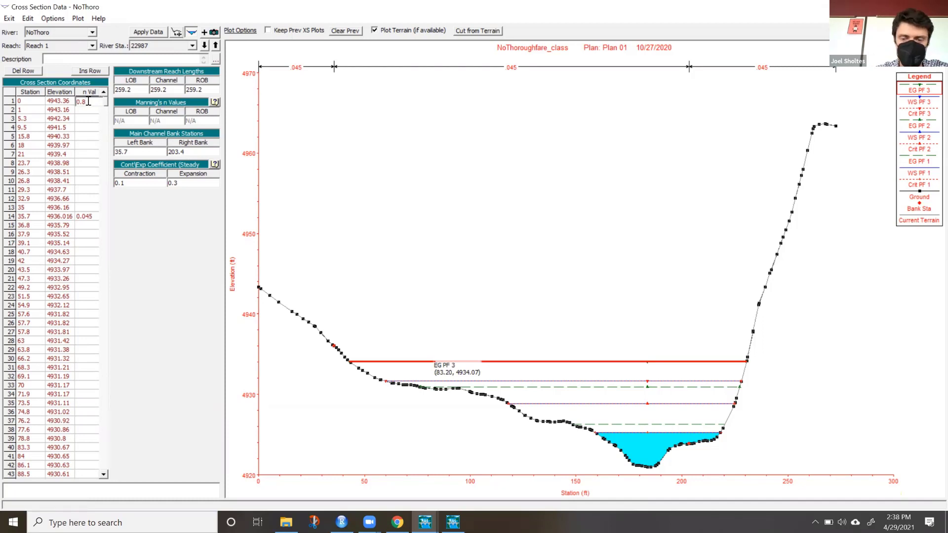
Enter an n value of .1 at station 21, and close the cross section data editor.
{"action": "left_click", "coordinate": [86, 154]}
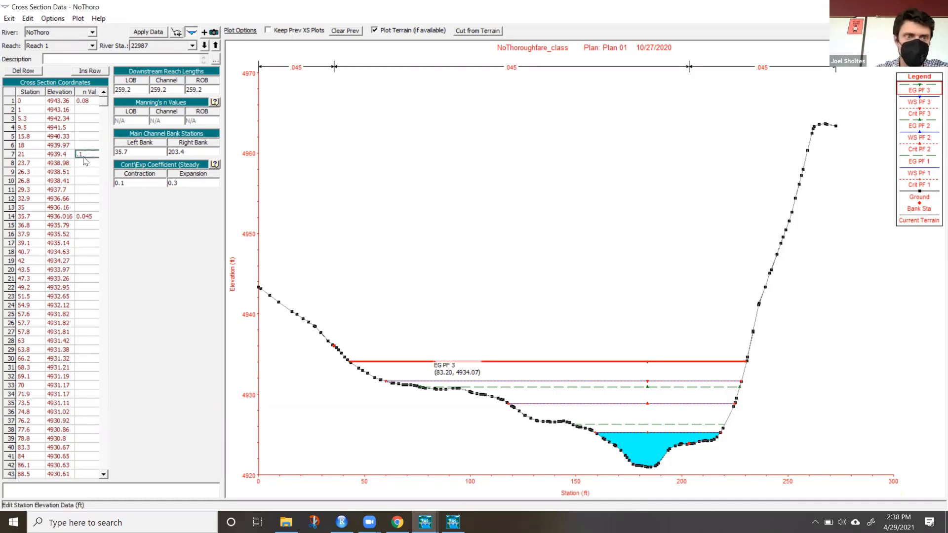
{"action": "type", "text": ".1"}
{"action": "left_click", "coordinate": [87, 171]}
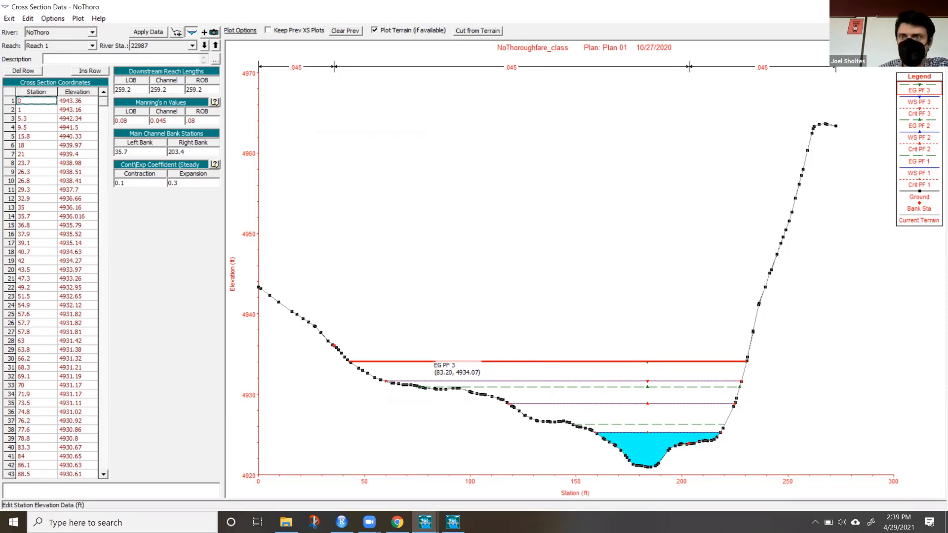
{"action": "left_click", "coordinate": [936, 7]}
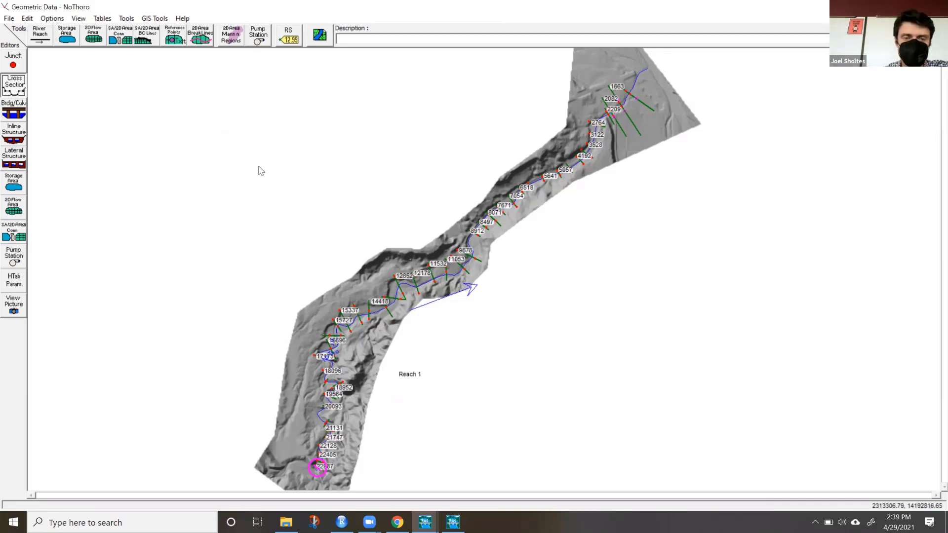
Switch to RAS Mapper and examine the PF 1 depth map along the river's southern meanders and their cross sections.
{"action": "left_click", "coordinate": [453, 522]}
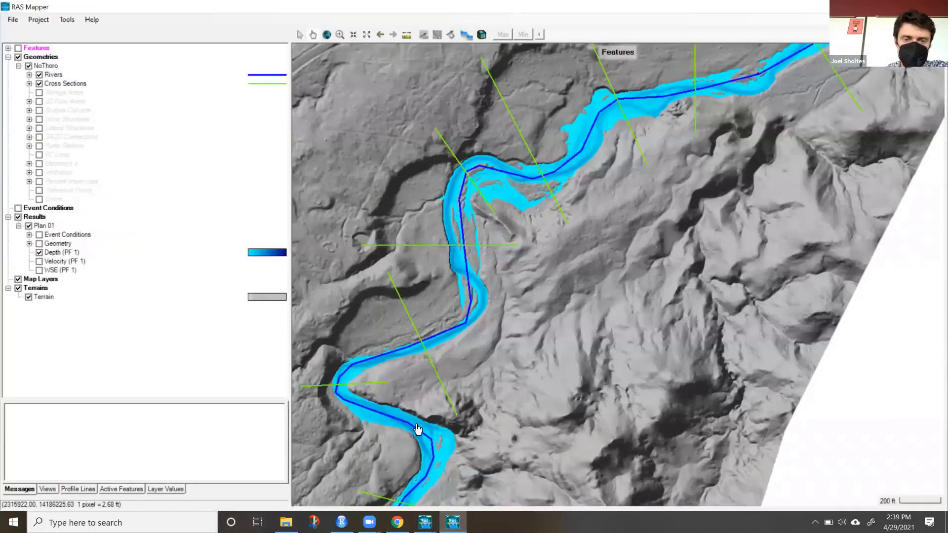
{"action": "left_click_drag", "start_coordinate": [418, 428], "coordinate": [596, 198]}
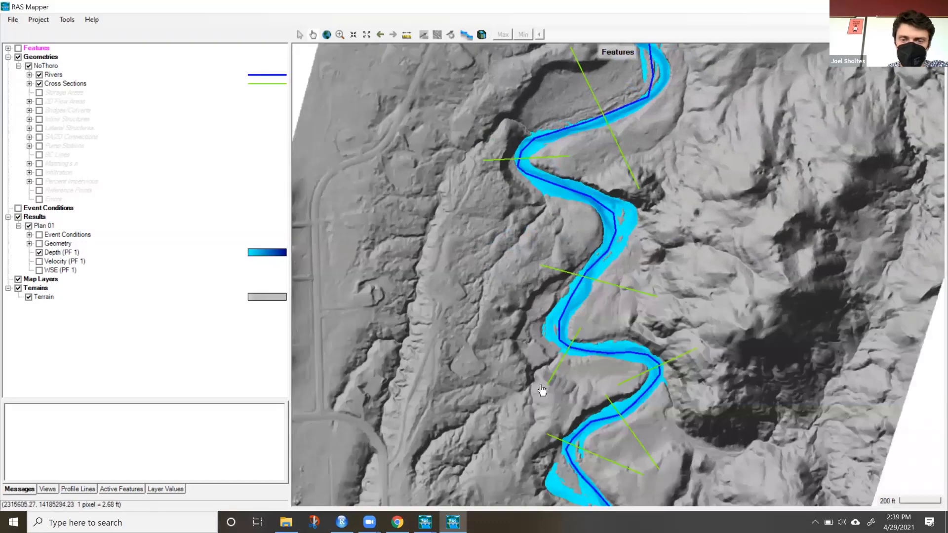
{"action": "scroll", "coordinate": [521, 370], "scroll_direction": "down", "scroll_amount": 3}
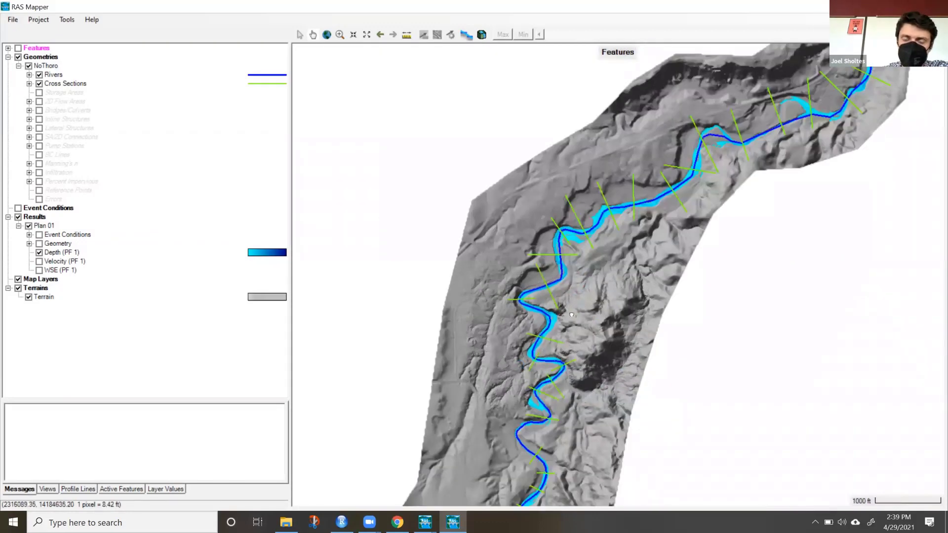
{"action": "left_click_drag", "start_coordinate": [554, 438], "coordinate": [559, 293]}
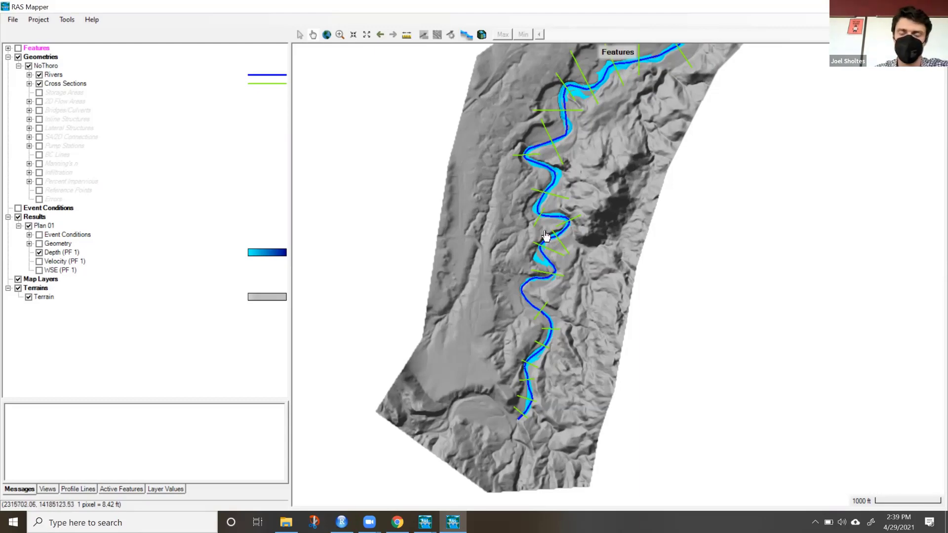
{"action": "scroll", "coordinate": [545, 235], "scroll_direction": "up", "scroll_amount": 5}
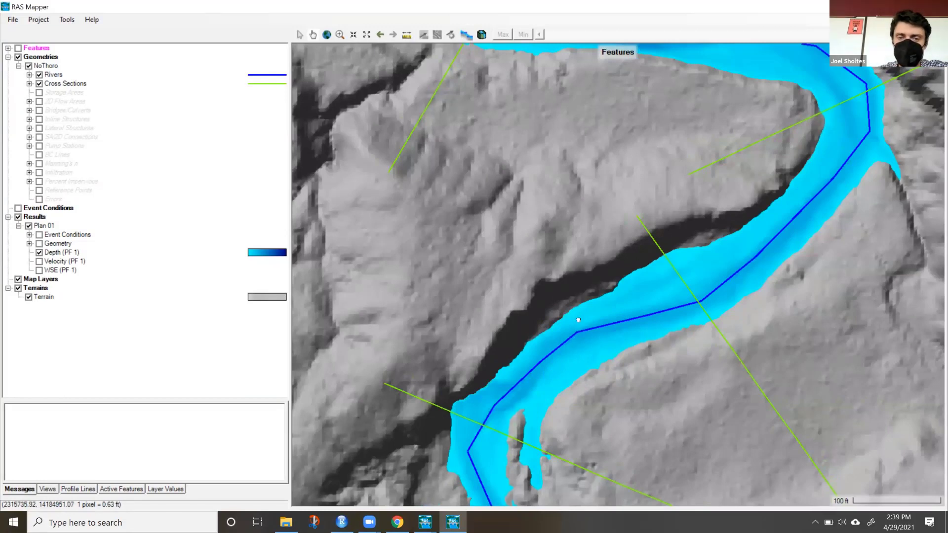
{"action": "left_click_drag", "start_coordinate": [578, 320], "coordinate": [585, 221]}
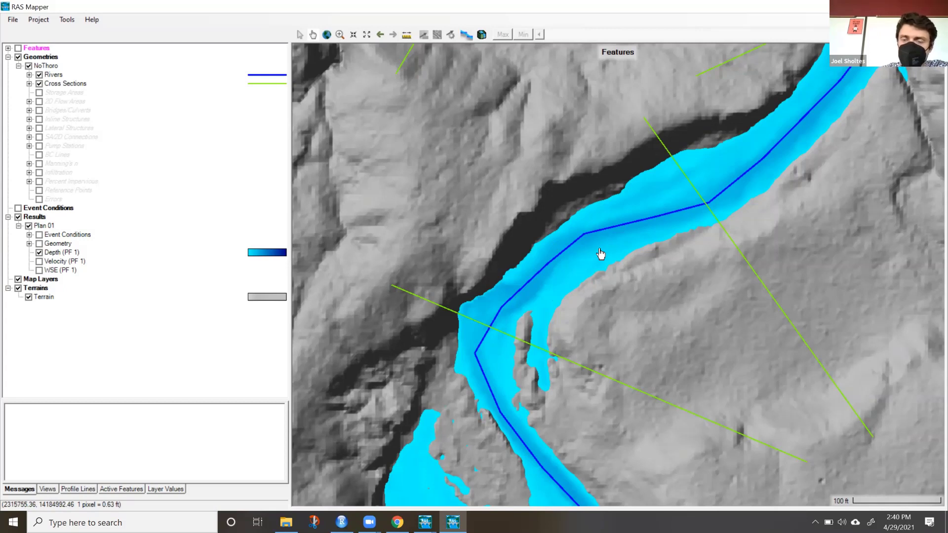
{"action": "scroll", "coordinate": [601, 254], "scroll_direction": "down", "scroll_amount": 1}
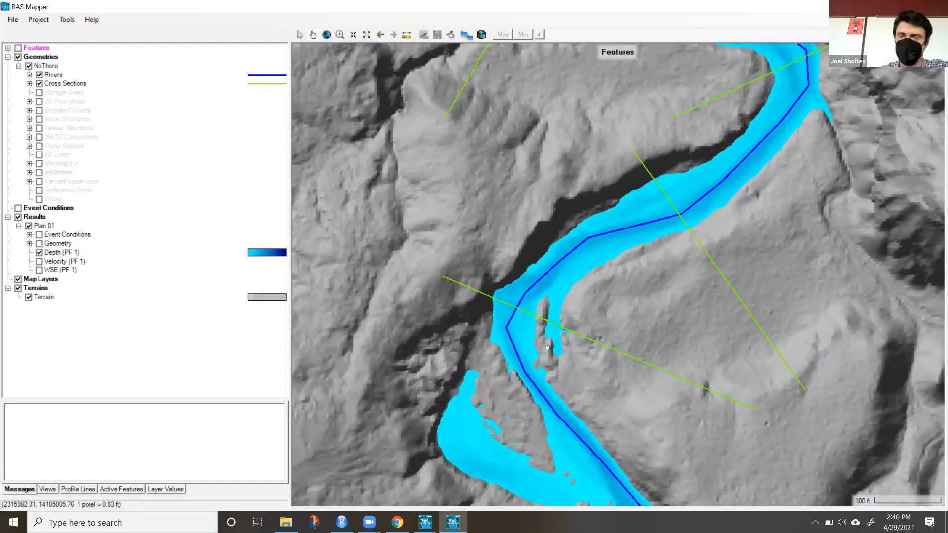
{"action": "left_click_drag", "start_coordinate": [742, 254], "coordinate": [544, 342]}
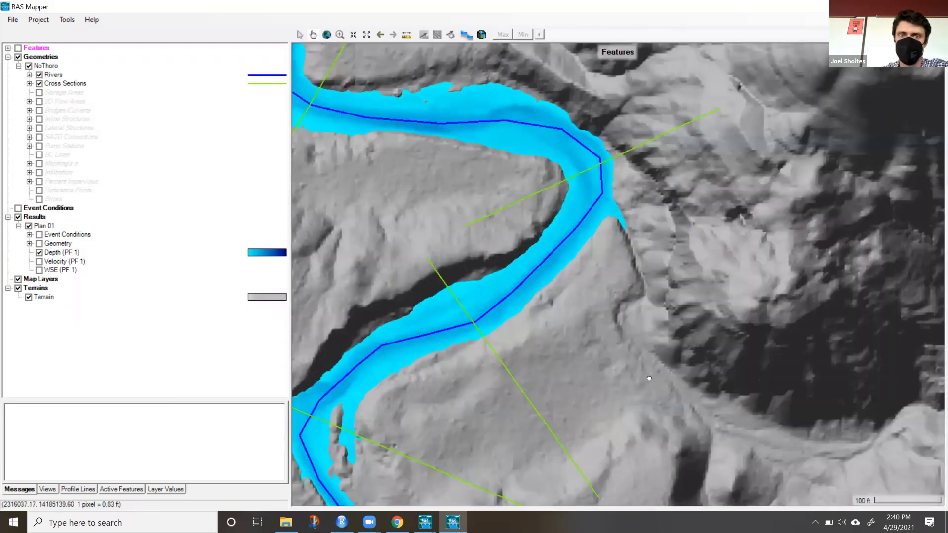
{"action": "left_click_drag", "start_coordinate": [584, 262], "coordinate": [650, 380]}
{"action": "left_click_drag", "start_coordinate": [467, 275], "coordinate": [555, 365]}
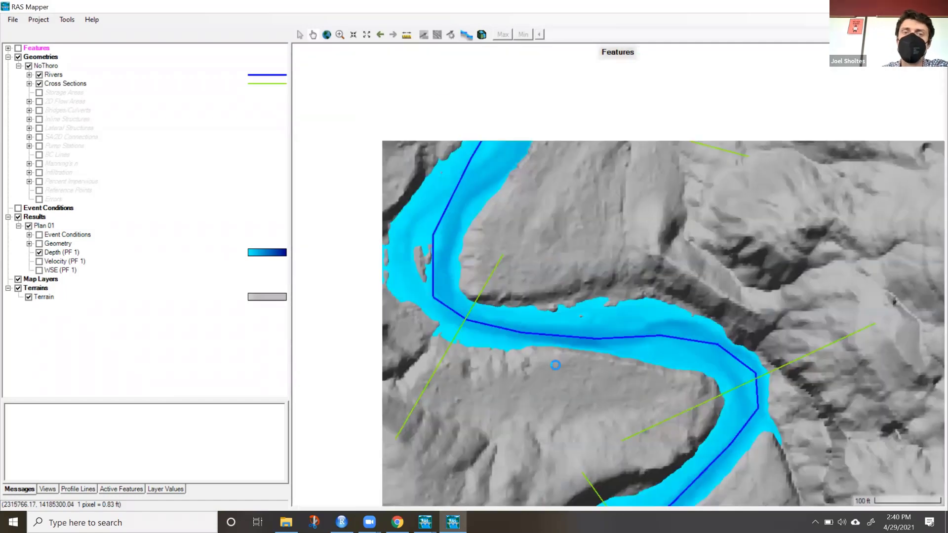
{"action": "left_click_drag", "start_coordinate": [533, 212], "coordinate": [542, 365]}
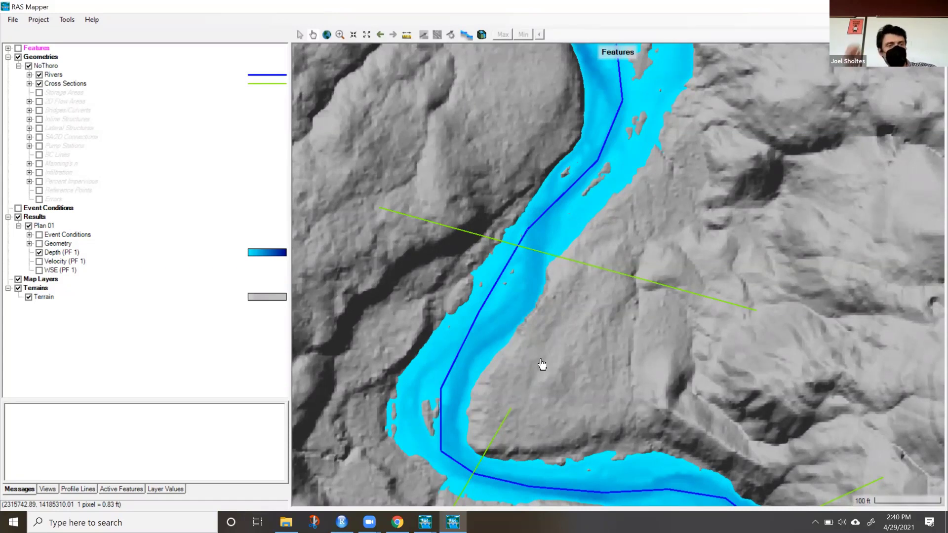
Replace the depth layer with Velocity (PF 1) and examine the velocity distribution around the river bends.
{"action": "left_click", "coordinate": [39, 253]}
{"action": "left_click", "coordinate": [39, 262]}
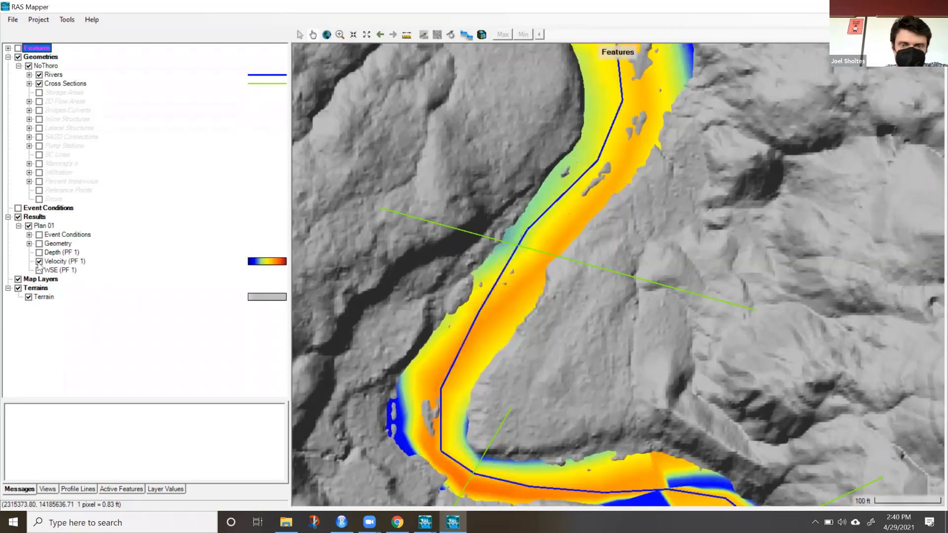
{"action": "left_click_drag", "start_coordinate": [415, 406], "coordinate": [344, 210]}
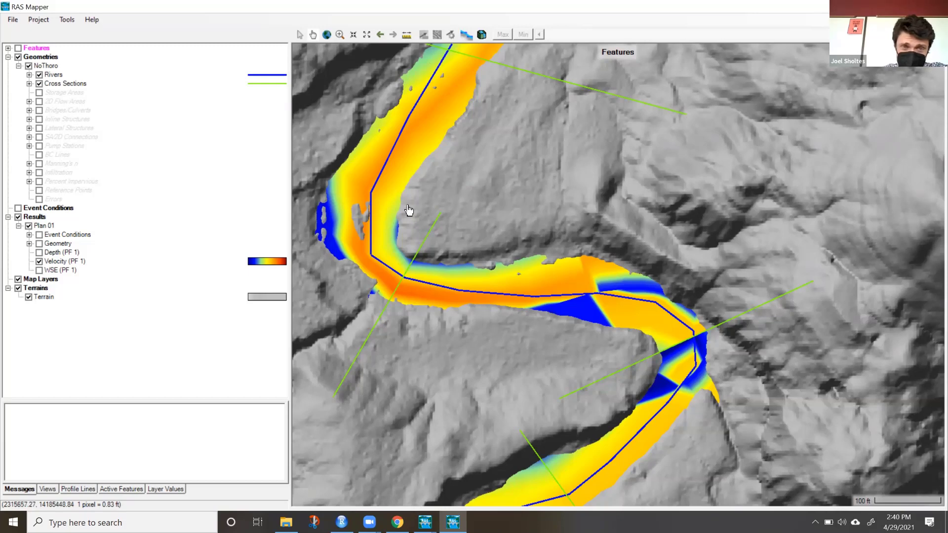
{"action": "left_click_drag", "start_coordinate": [408, 211], "coordinate": [473, 371]}
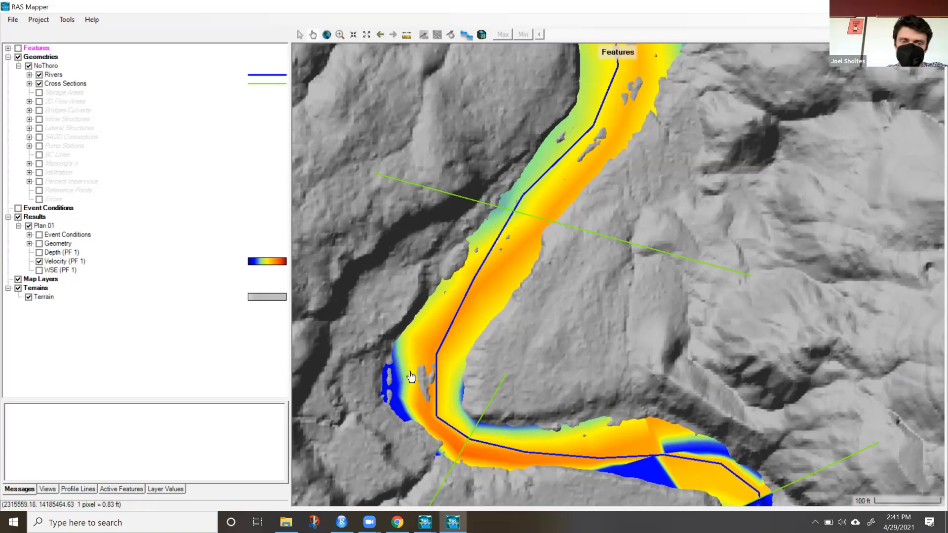
Replace the velocity layer with WSE (PF 1) and review the water surface elevation map along the meandering reach.
{"action": "left_click", "coordinate": [39, 262]}
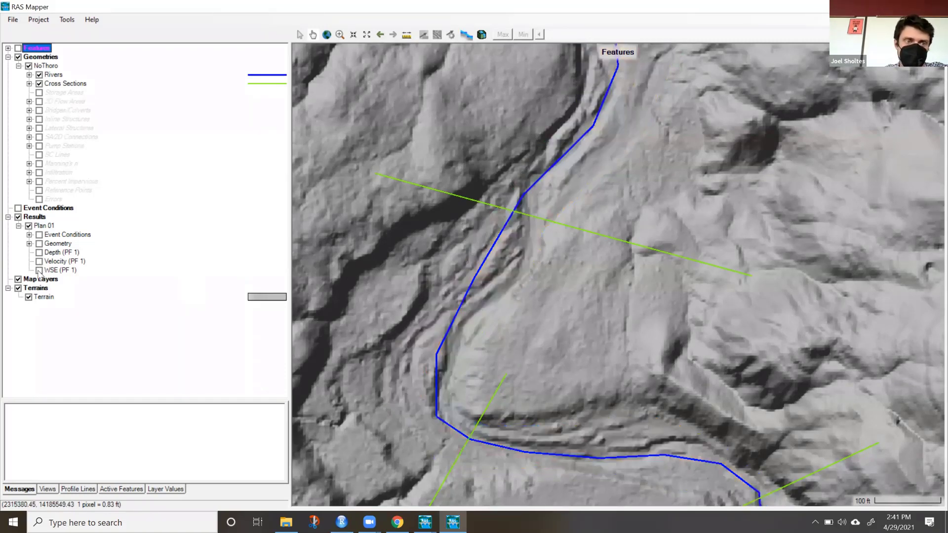
{"action": "left_click", "coordinate": [39, 270]}
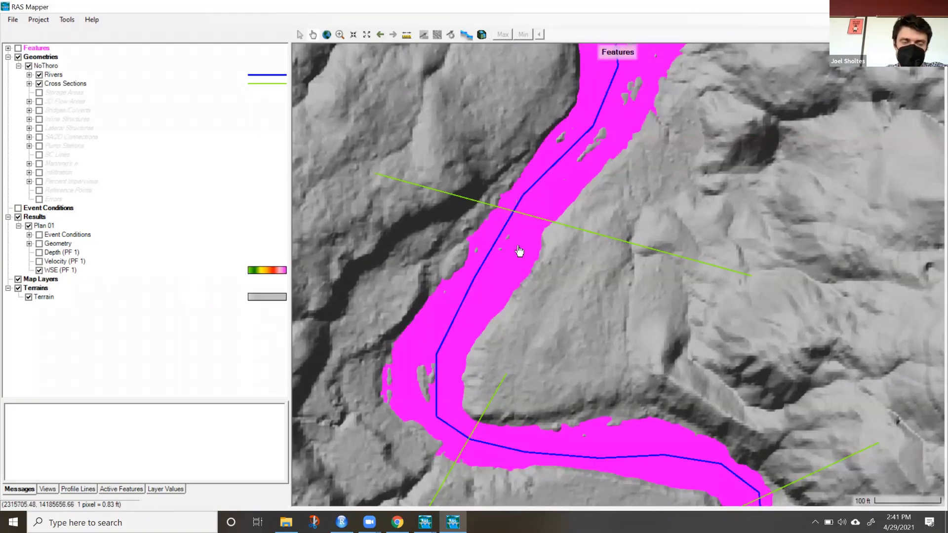
{"action": "left_click_drag", "start_coordinate": [517, 254], "coordinate": [402, 438]}
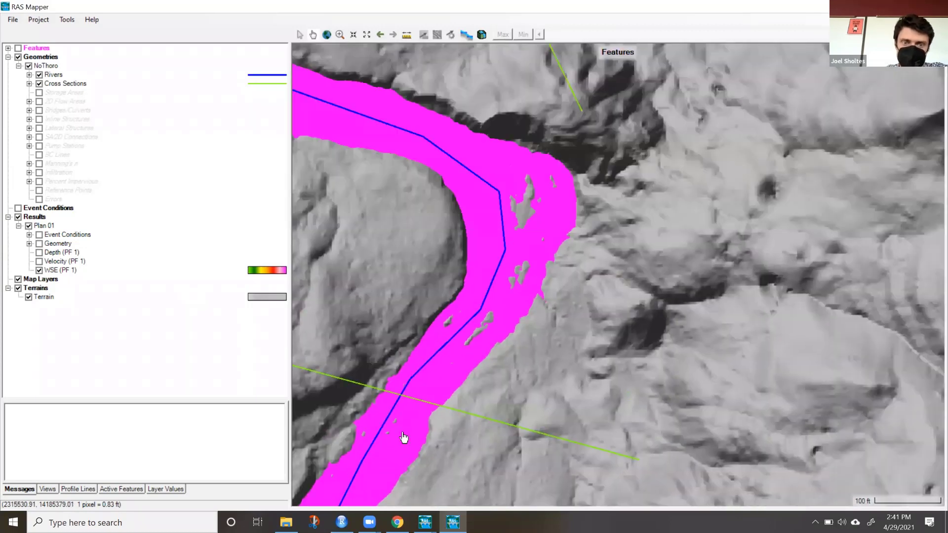
{"action": "scroll", "coordinate": [403, 437], "scroll_direction": "down", "scroll_amount": 1}
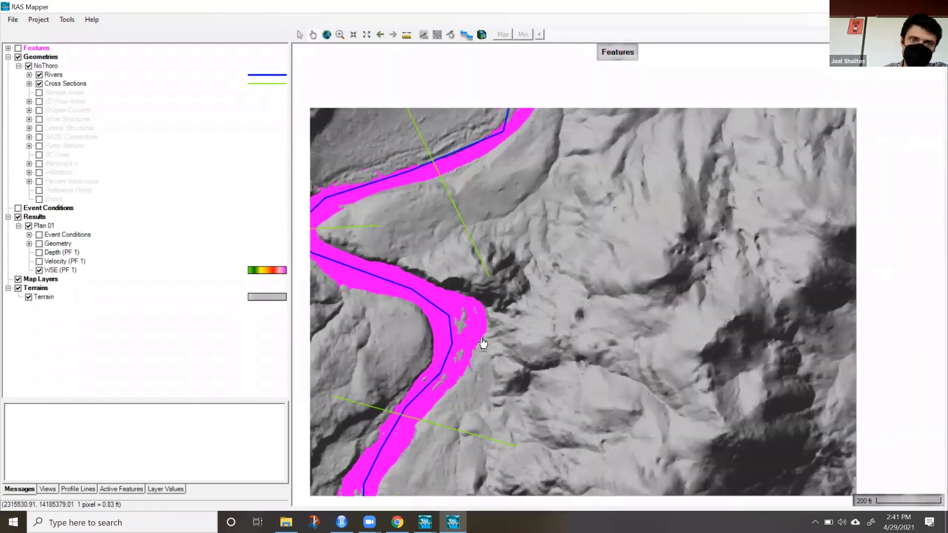
{"action": "left_click_drag", "start_coordinate": [530, 269], "coordinate": [526, 441]}
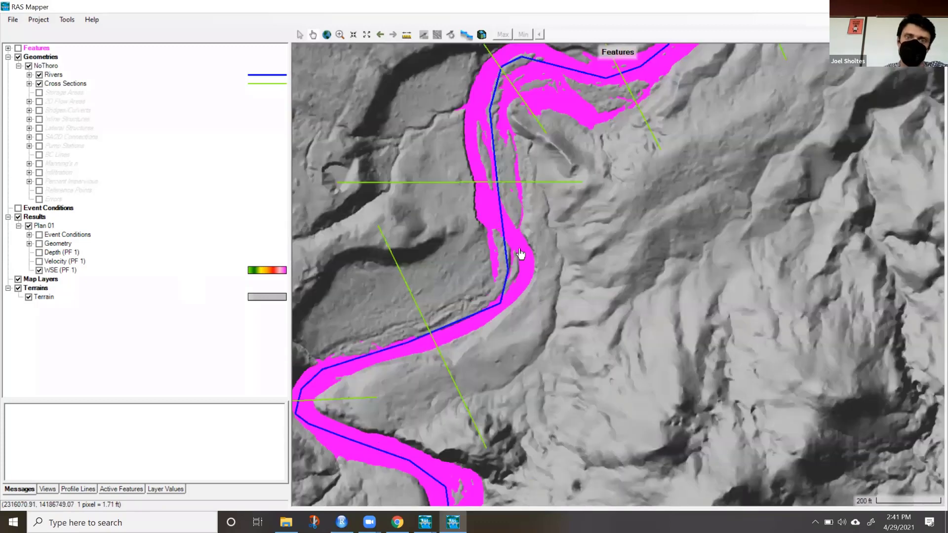
{"action": "scroll", "coordinate": [521, 255], "scroll_direction": "down", "scroll_amount": 1}
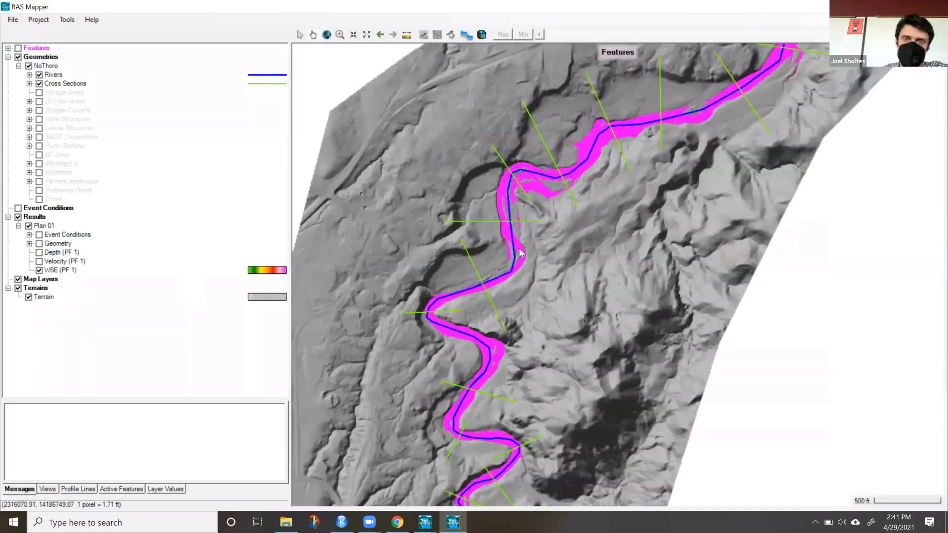
{"action": "left_click_drag", "start_coordinate": [493, 373], "coordinate": [493, 381]}
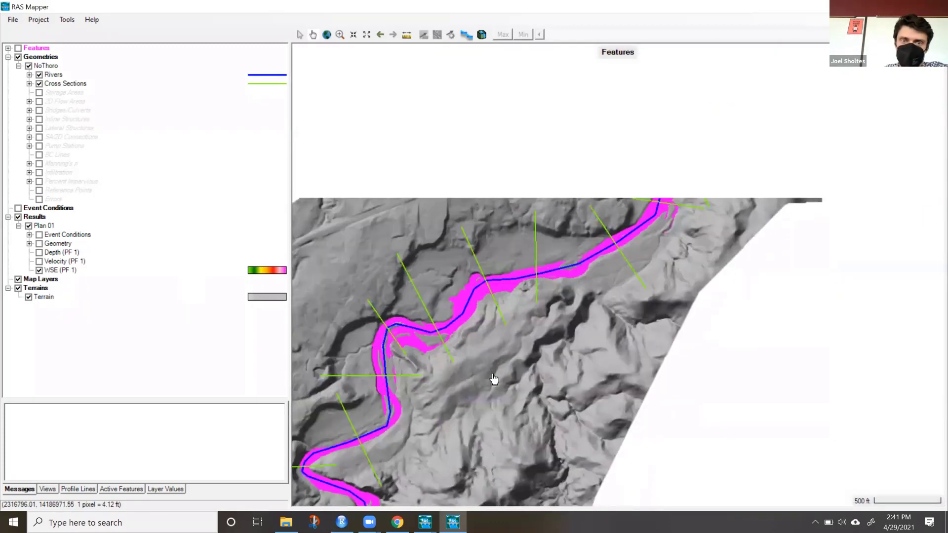
{"action": "left_click_drag", "start_coordinate": [443, 349], "coordinate": [649, 188]}
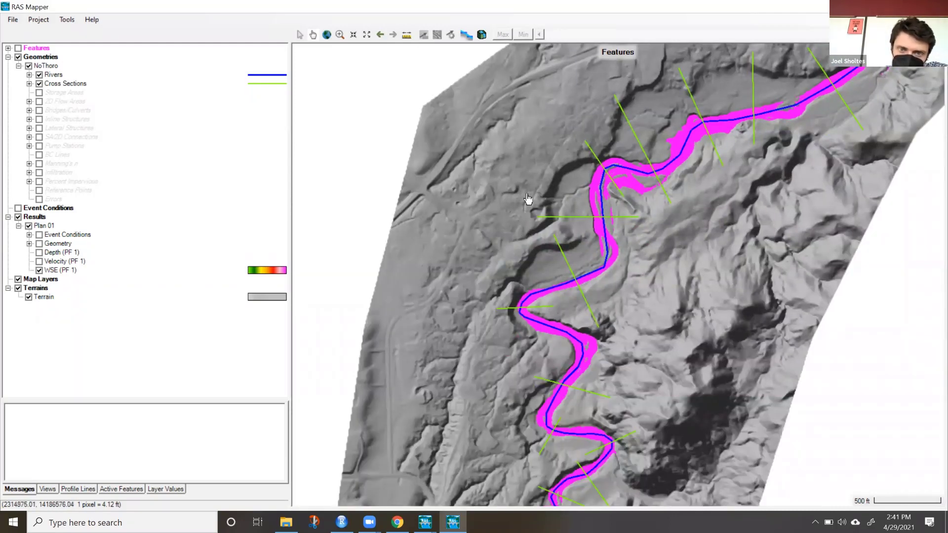
Examine the terrain and cross section layout down to the river's southern end, and return to the Geometric Data editor.
{"action": "left_click_drag", "start_coordinate": [530, 219], "coordinate": [495, 288]}
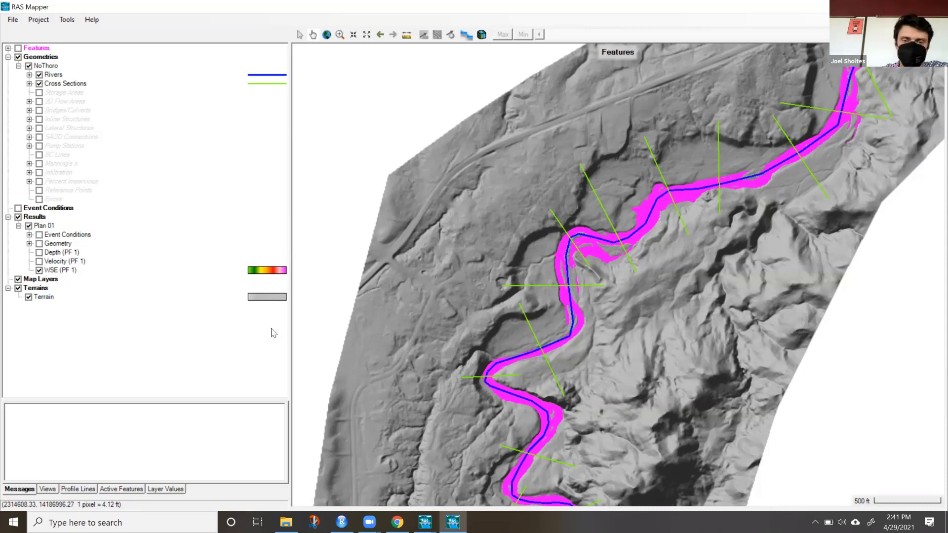
{"action": "left_click_drag", "start_coordinate": [451, 373], "coordinate": [446, 187]}
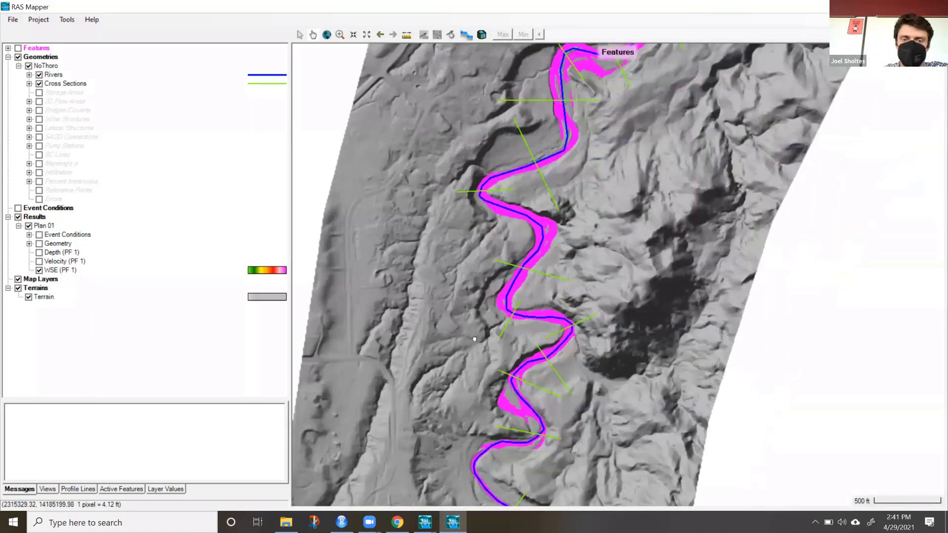
{"action": "left_click_drag", "start_coordinate": [478, 311], "coordinate": [425, 458]}
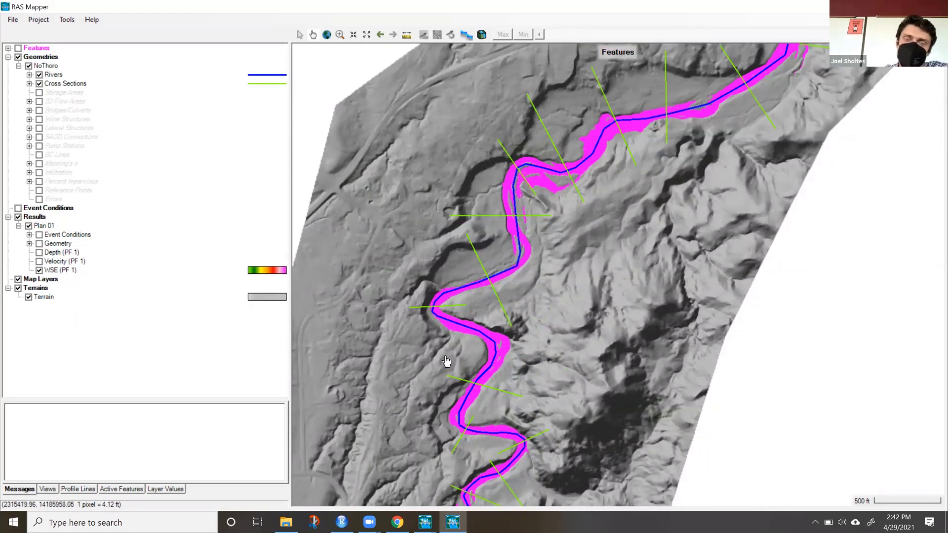
{"action": "left_click_drag", "start_coordinate": [447, 362], "coordinate": [530, 134]}
{"action": "left_click_drag", "start_coordinate": [511, 338], "coordinate": [509, 178]}
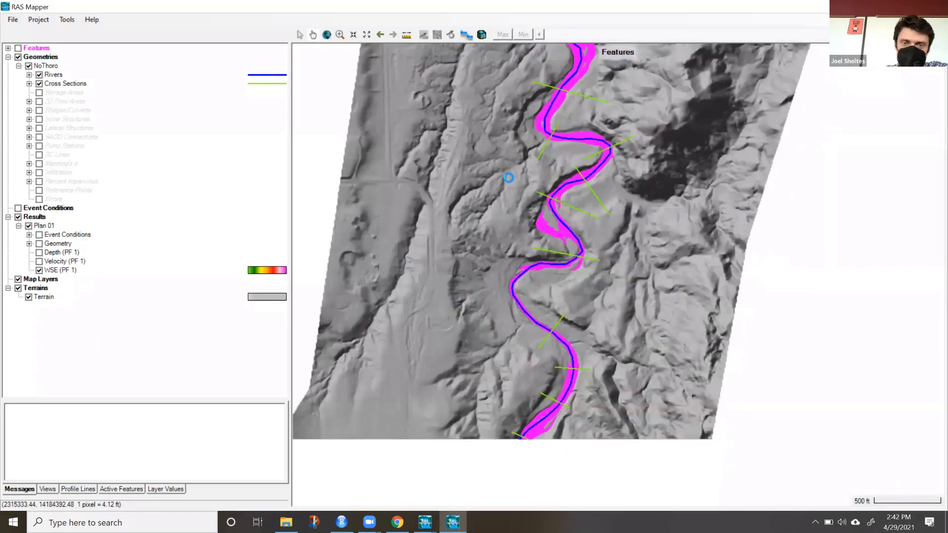
{"action": "left_click_drag", "start_coordinate": [516, 339], "coordinate": [561, 212]}
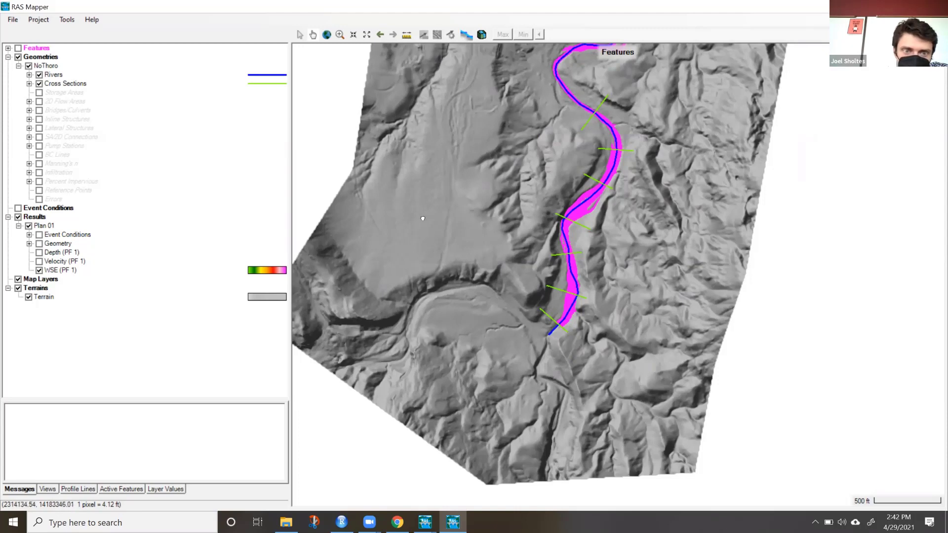
{"action": "left_click_drag", "start_coordinate": [393, 189], "coordinate": [451, 230]}
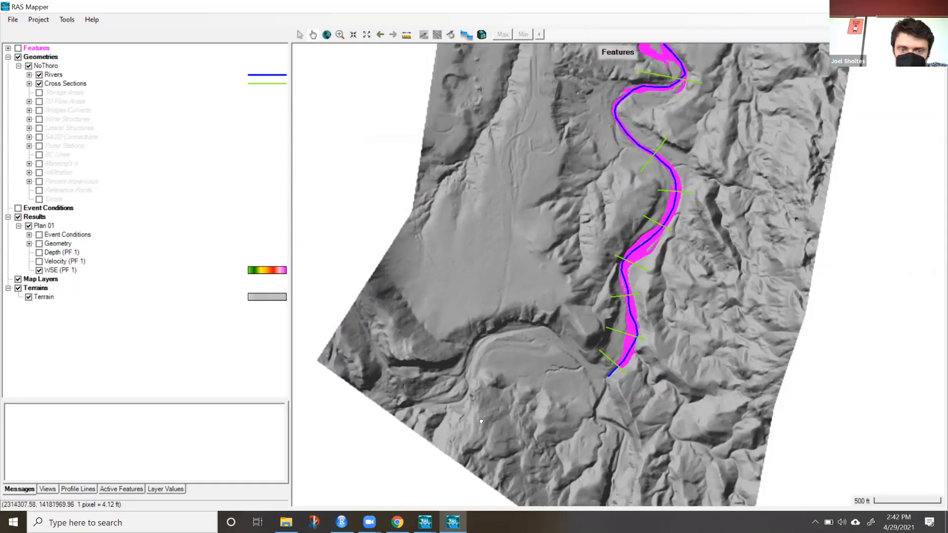
{"action": "left_click_drag", "start_coordinate": [482, 421], "coordinate": [445, 323]}
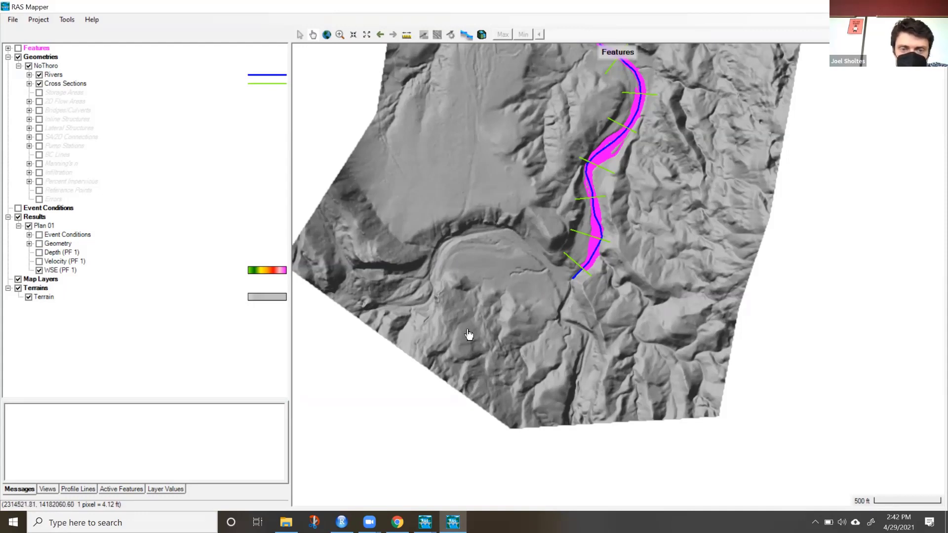
{"action": "left_click_drag", "start_coordinate": [498, 328], "coordinate": [464, 364]}
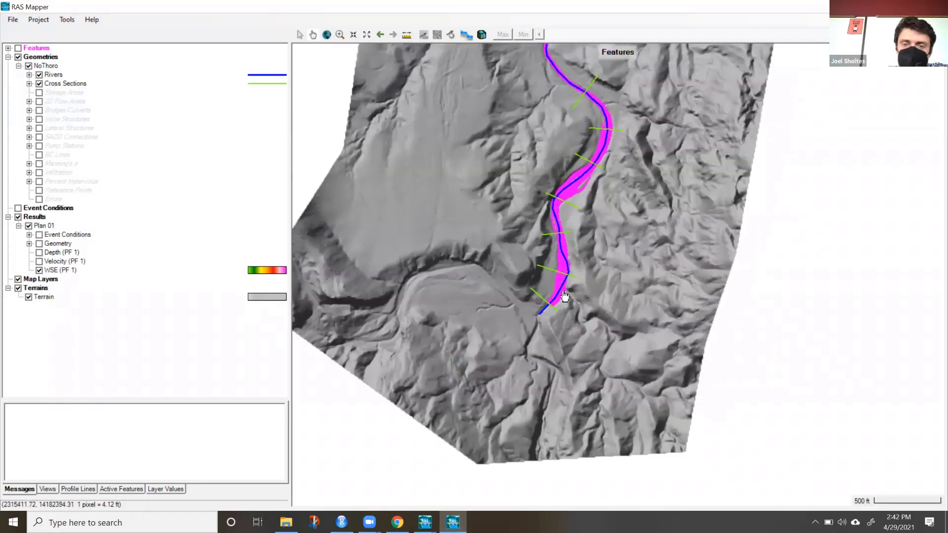
{"action": "left_click_drag", "start_coordinate": [579, 267], "coordinate": [512, 402]}
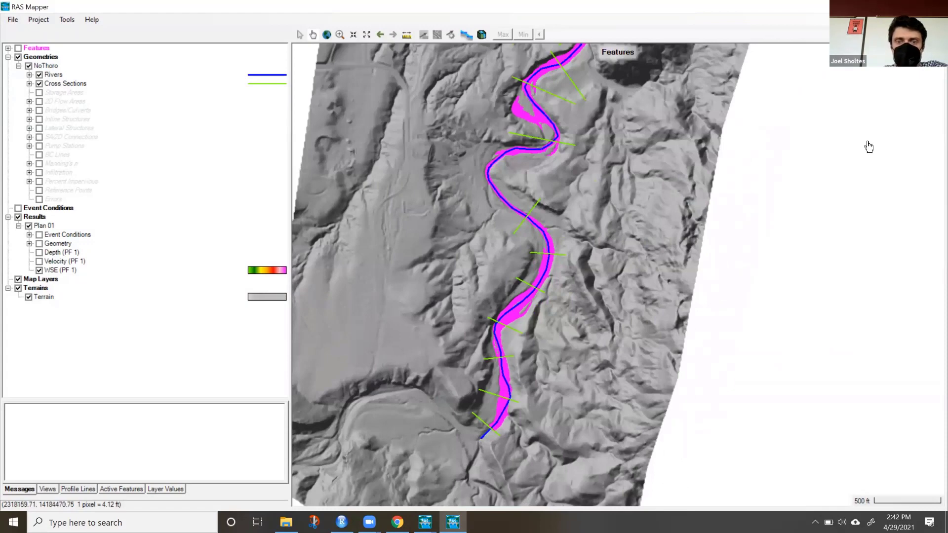
{"action": "left_click", "coordinate": [883, 7]}
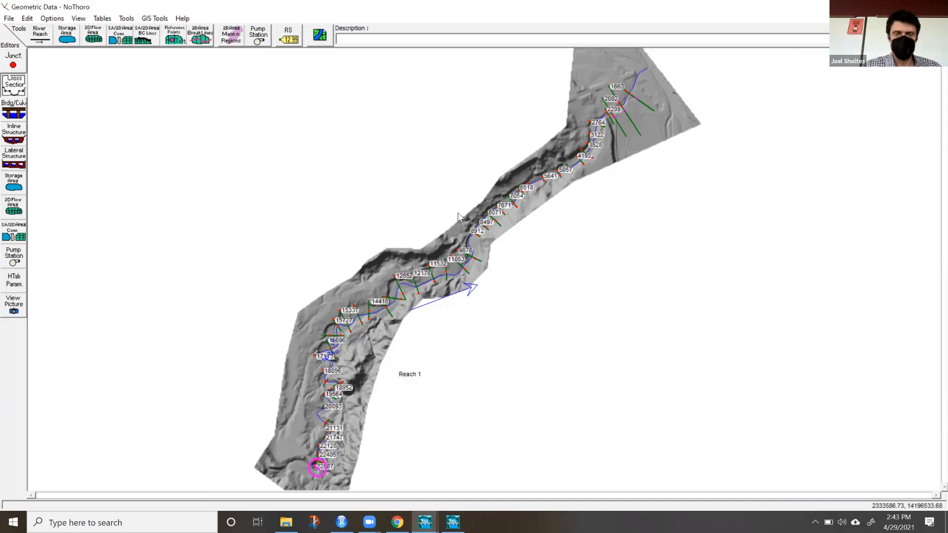
Switch to Canvas in the browser and open the assignments list of the CVEN 3323-400: Hydraulic Engineering course.
{"action": "left_click", "coordinate": [287, 522]}
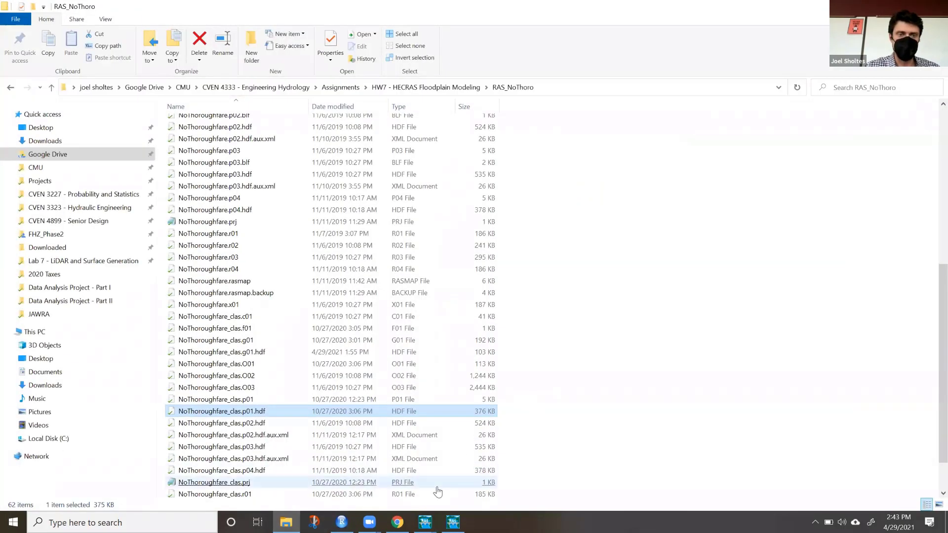
{"action": "left_click", "coordinate": [400, 521]}
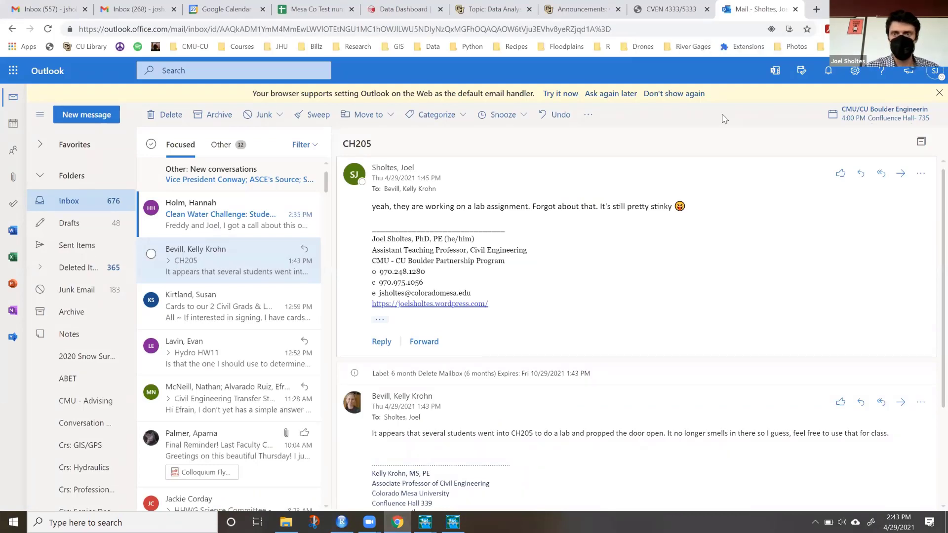
{"action": "left_click", "coordinate": [582, 9]}
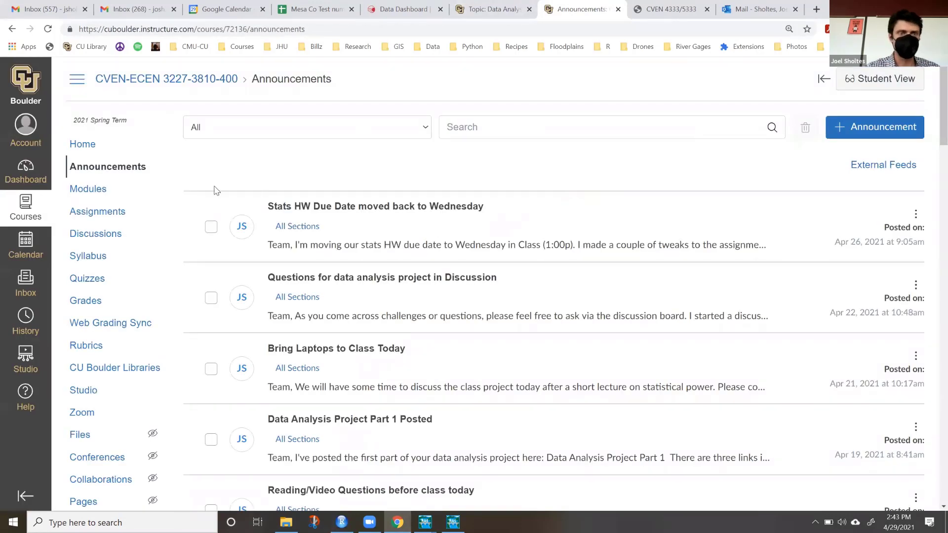
{"action": "left_click", "coordinate": [29, 214]}
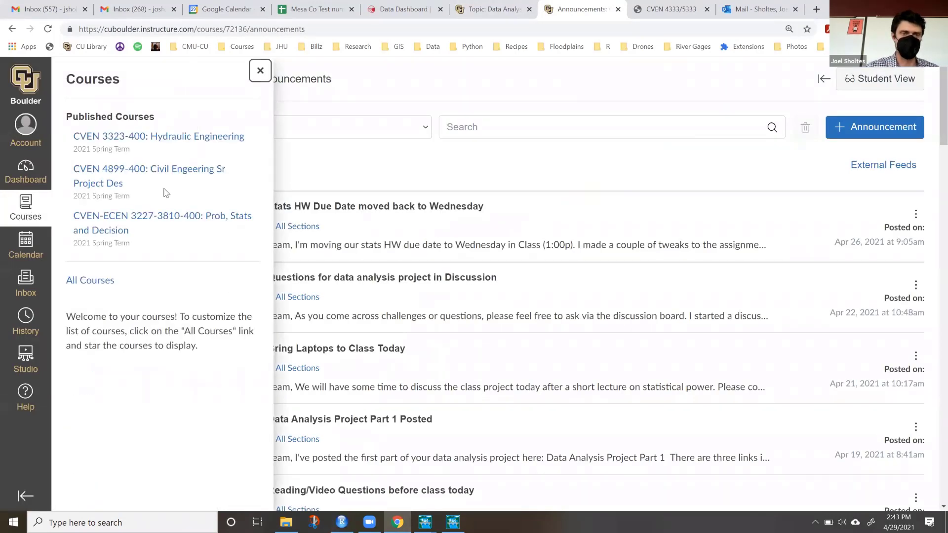
{"action": "left_click", "coordinate": [171, 138]}
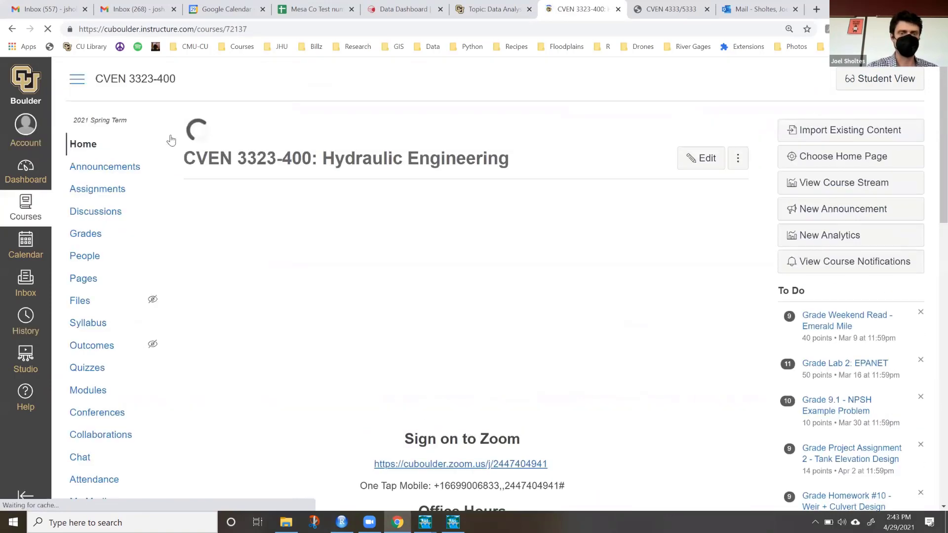
{"action": "left_click", "coordinate": [113, 191]}
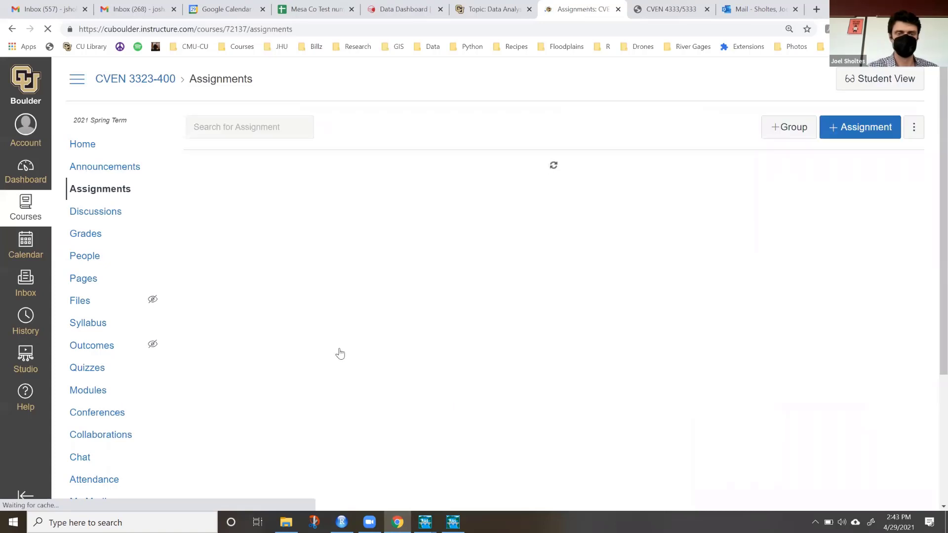
Open the HEC-RAS Tutorial assignment in the Labs group and review its instructions and Critical Creek example link.
{"action": "scroll", "coordinate": [340, 351], "scroll_direction": "down", "scroll_amount": 15}
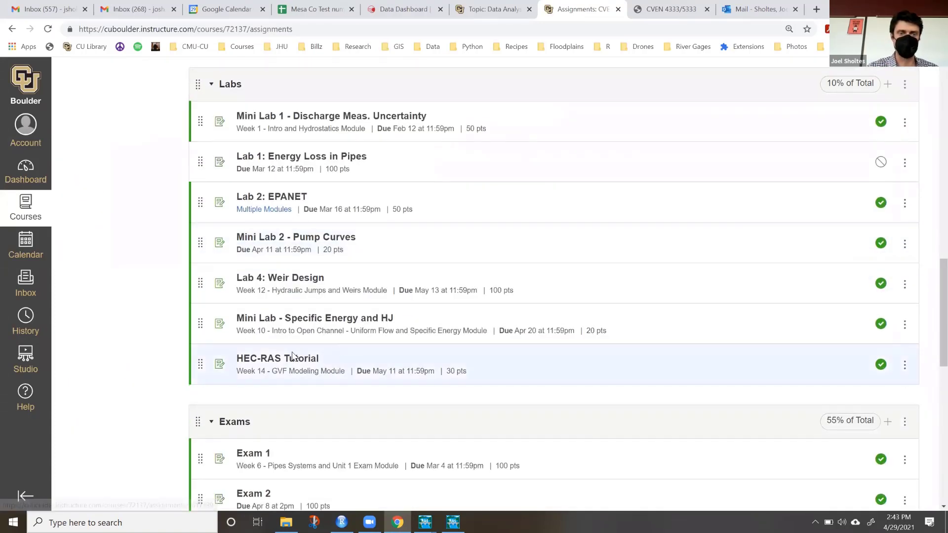
{"action": "left_click", "coordinate": [290, 360]}
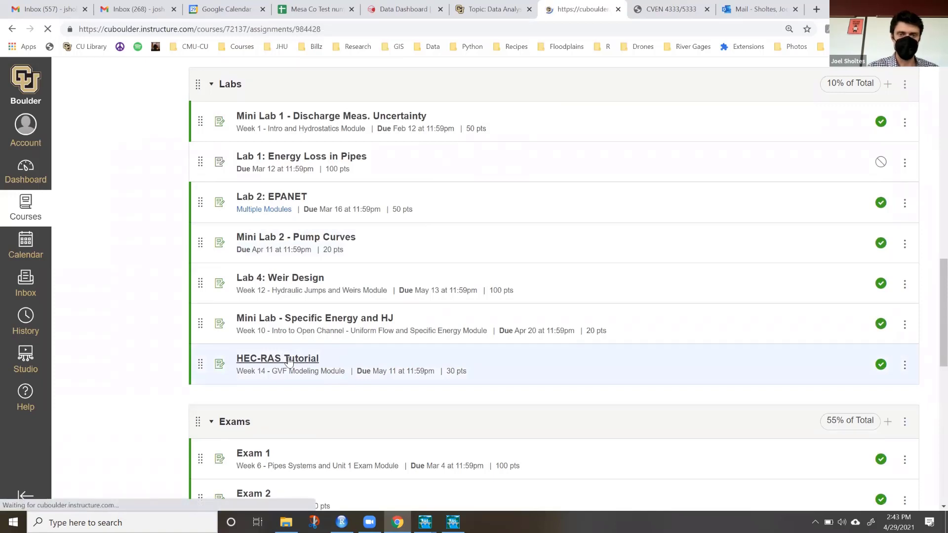
{"action": "scroll", "coordinate": [290, 361], "scroll_direction": "down", "scroll_amount": 1}
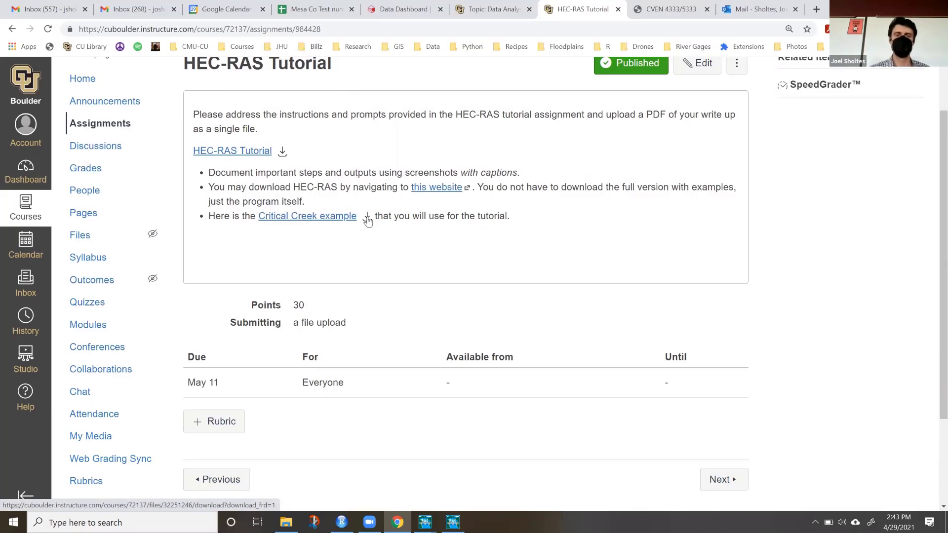
Close RAS Mapper and reposition the main HEC-RAS window over the assignment page.
{"action": "left_click", "coordinate": [452, 522]}
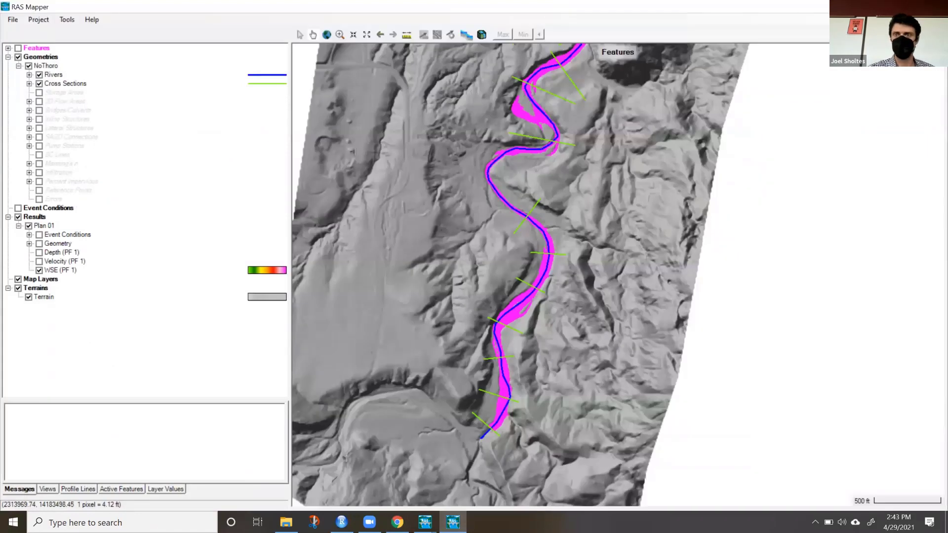
{"action": "left_click", "coordinate": [936, 7]}
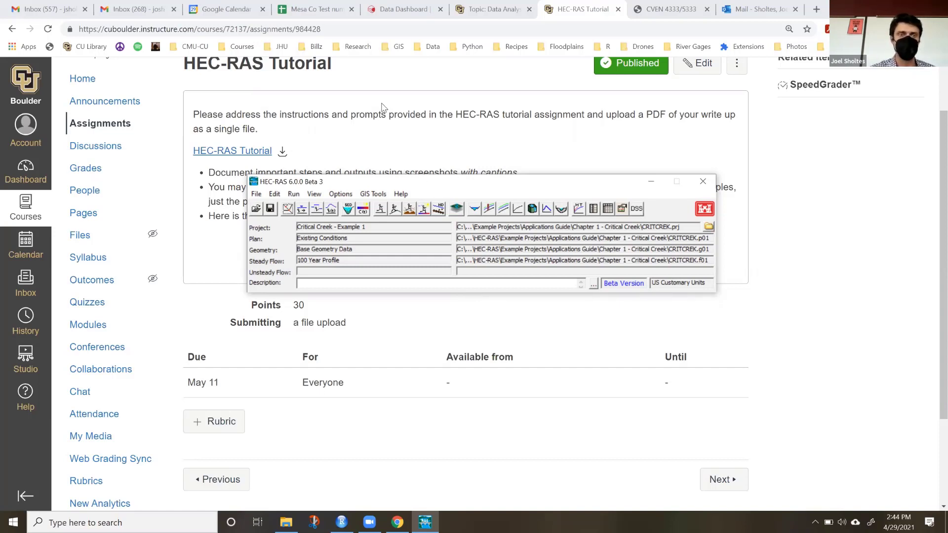
{"action": "left_click_drag", "start_coordinate": [381, 107], "coordinate": [373, 100]}
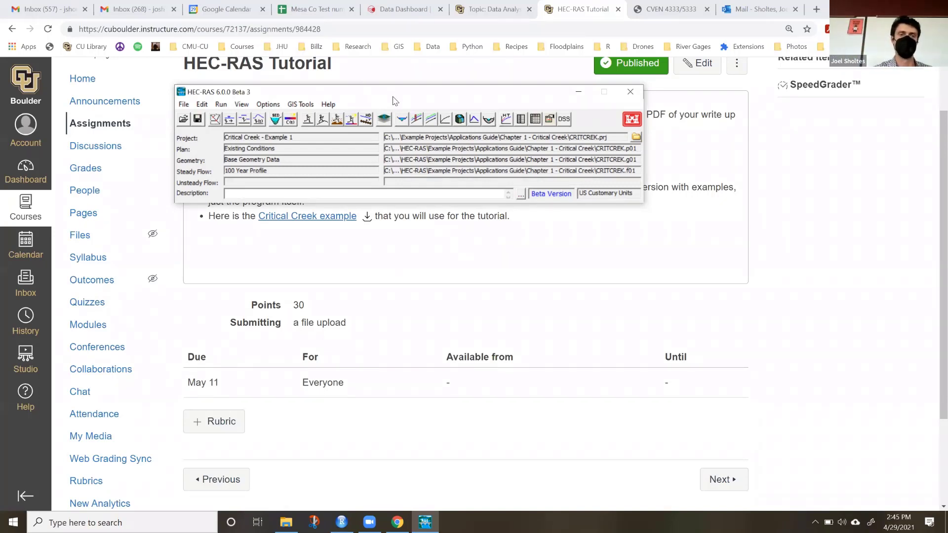
{"action": "left_click_drag", "start_coordinate": [394, 100], "coordinate": [385, 91]}
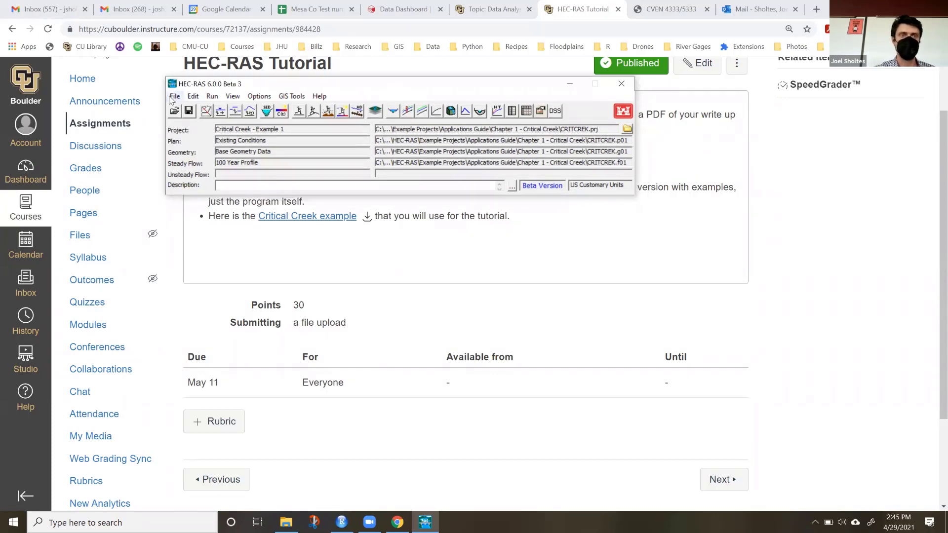
Reopen the recent Critical Creek project CRITCREK.prj in HEC-RAS.
{"action": "left_click", "coordinate": [174, 96]}
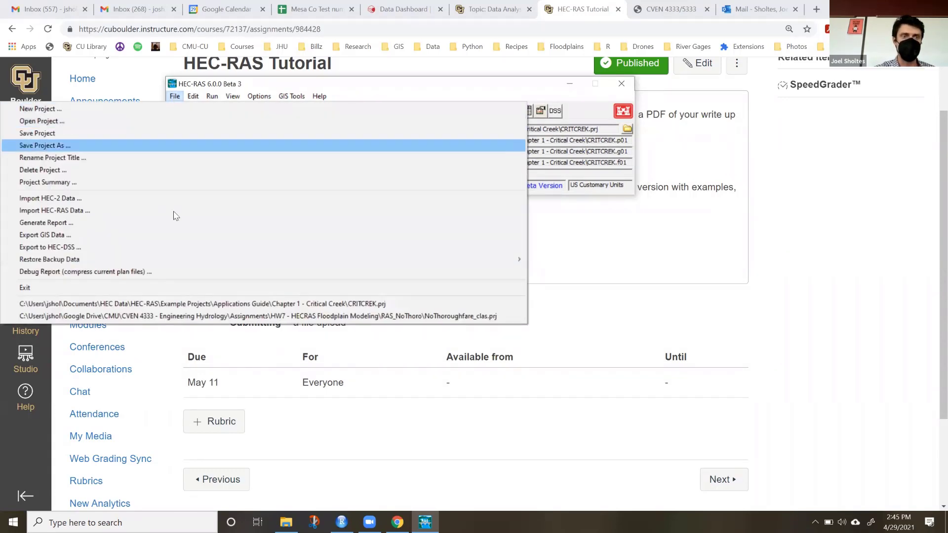
{"action": "left_click", "coordinate": [375, 305]}
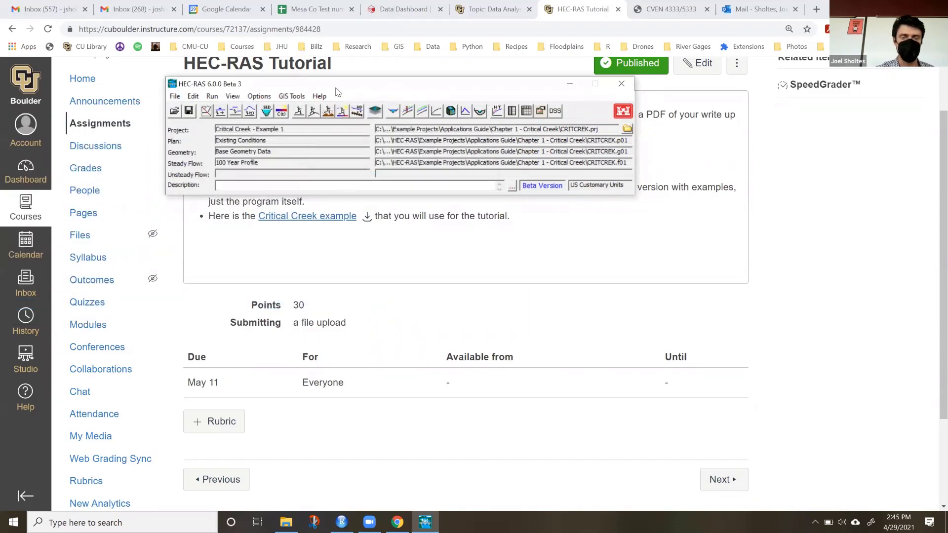
{"action": "left_click_drag", "start_coordinate": [335, 88], "coordinate": [326, 85]}
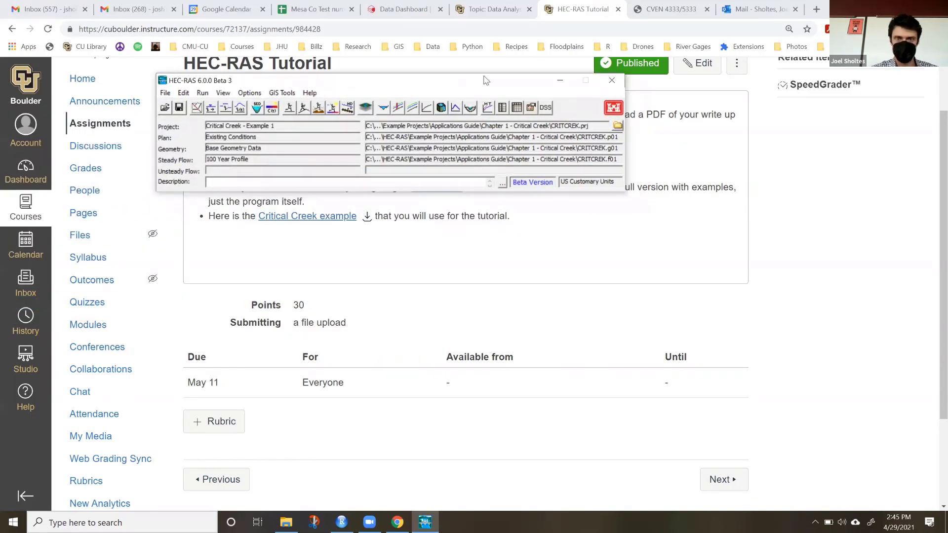
Minimize the browser and File Explorer windows, leaving the main HEC-RAS window on the desktop, and move it higher.
{"action": "left_click", "coordinate": [879, 6]}
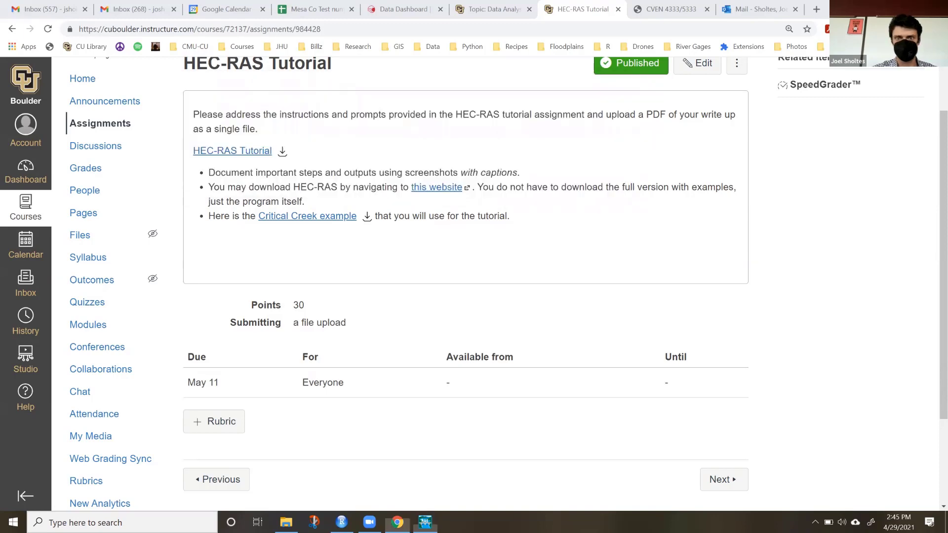
{"action": "left_click", "coordinate": [879, 7]}
{"action": "left_click", "coordinate": [879, 7]}
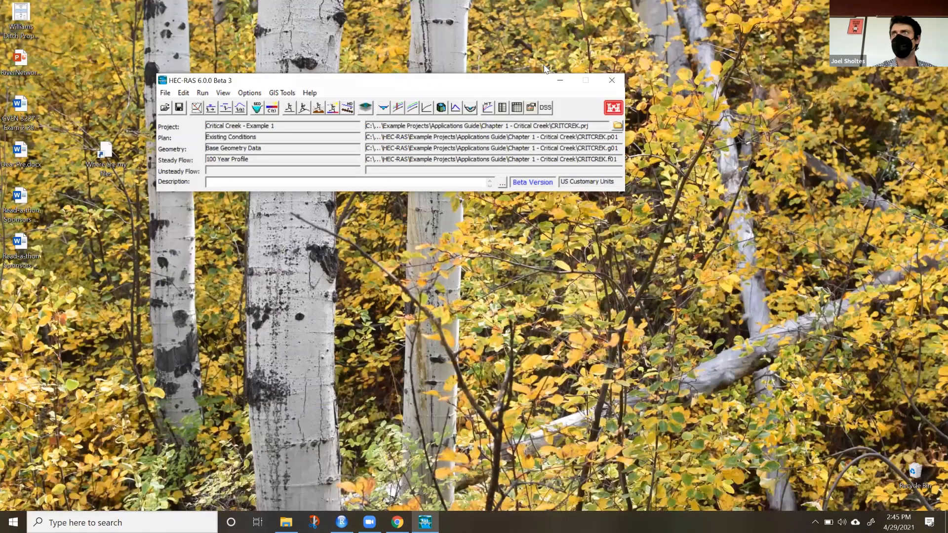
{"action": "left_click_drag", "start_coordinate": [524, 83], "coordinate": [543, 65]}
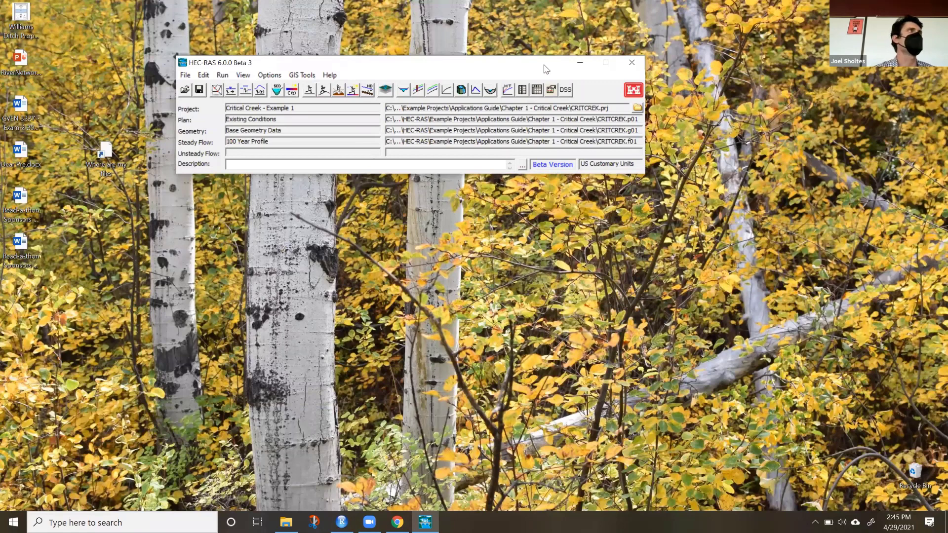
{"action": "left_click_drag", "start_coordinate": [544, 69], "coordinate": [361, 61]}
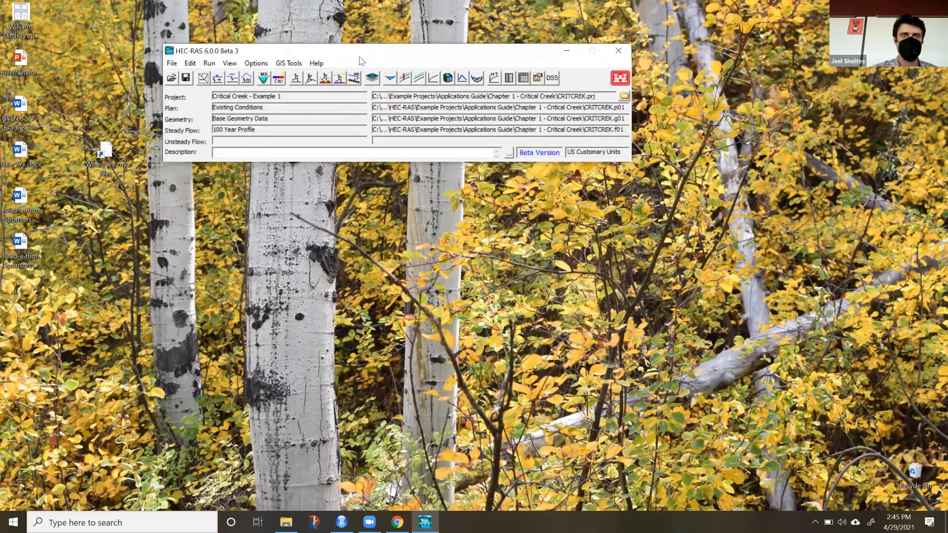
Open the HEC-RAS Applications Guide and arrange it side by side with the main HEC-RAS window.
{"action": "left_click", "coordinate": [317, 63]}
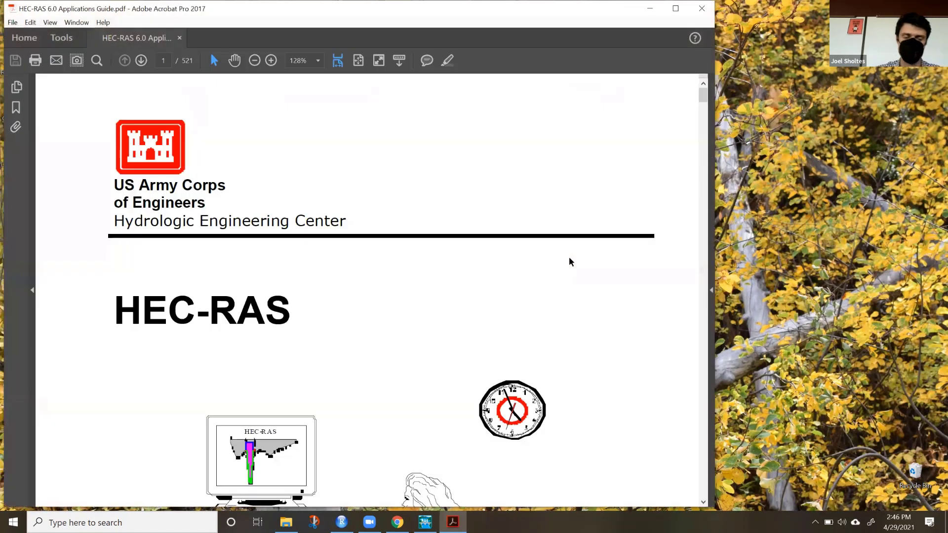
{"action": "key", "text": "super+Right"}
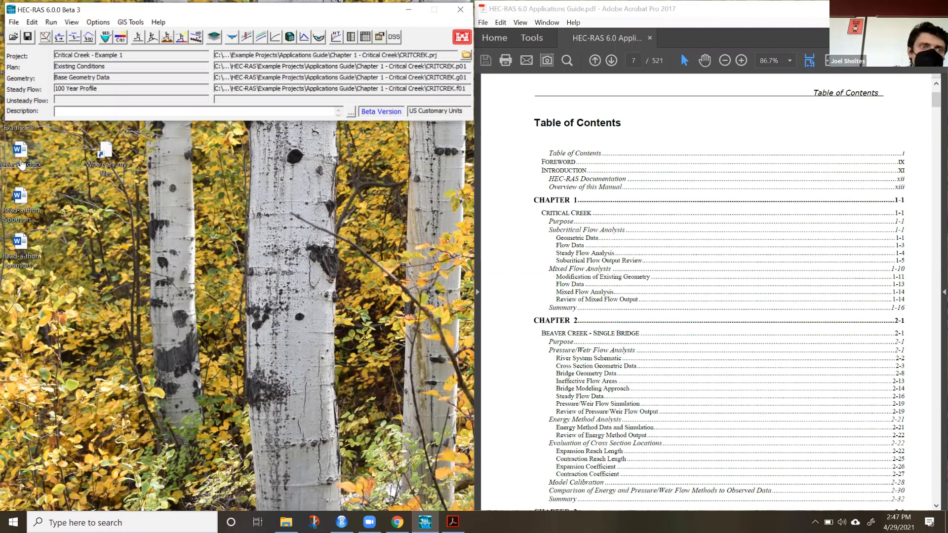
Browse for a project to open in Applications Guide\Chapter 1 - Critical Creek and select Critical Creek - Example 1.
{"action": "left_click", "coordinate": [13, 22]}
{"action": "left_click", "coordinate": [34, 48]}
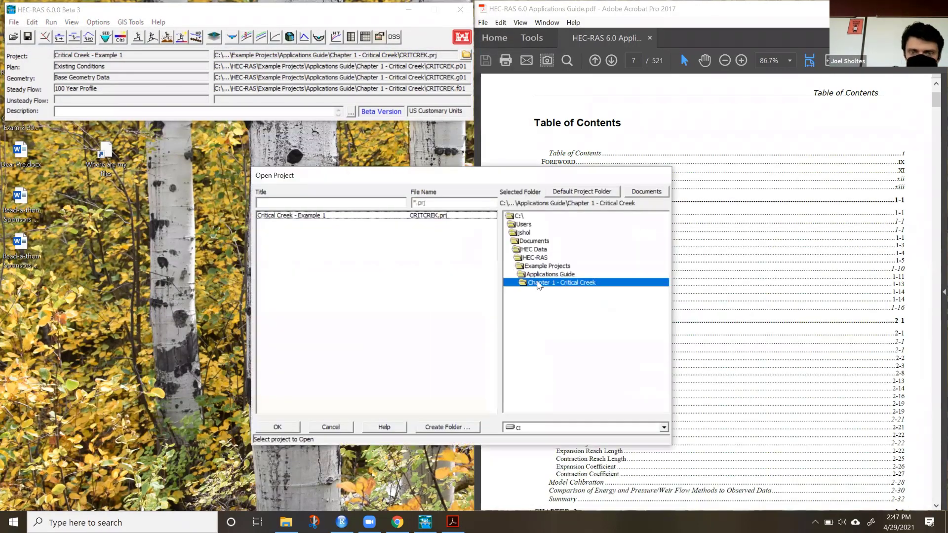
{"action": "double_click", "coordinate": [546, 275]}
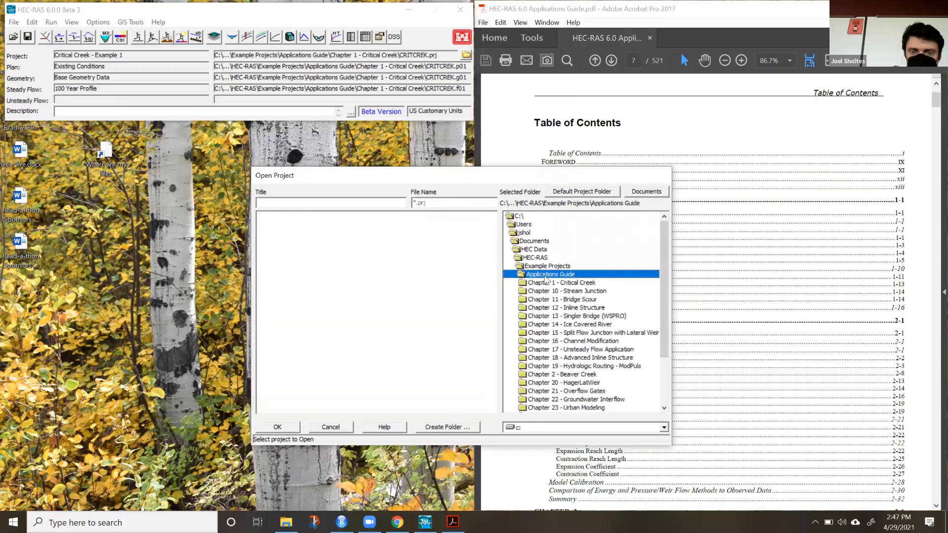
{"action": "left_click", "coordinate": [571, 284]}
{"action": "double_click", "coordinate": [571, 285]}
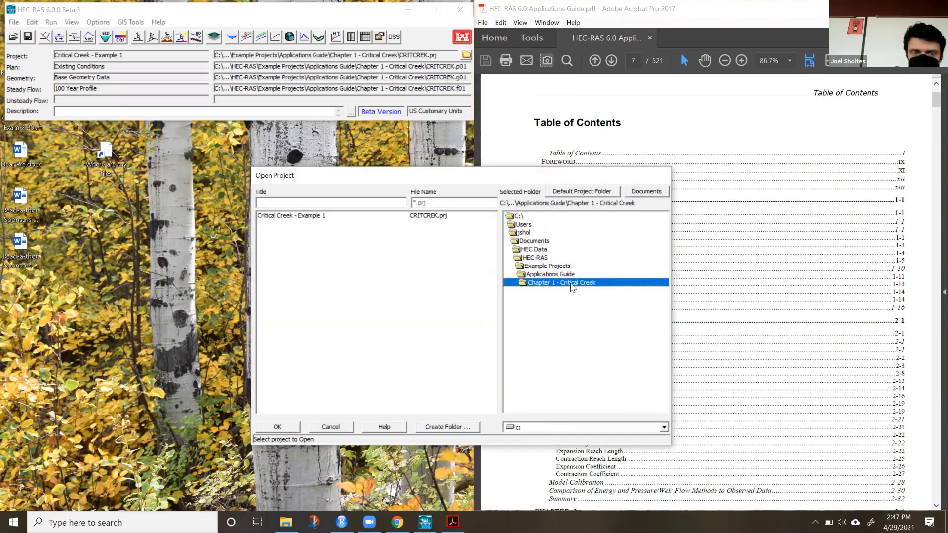
{"action": "left_click", "coordinate": [299, 215]}
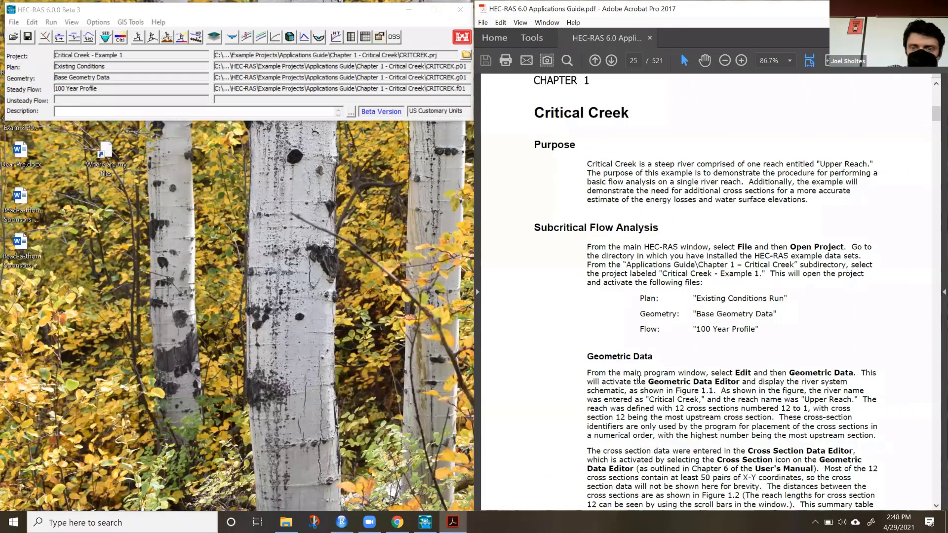
Go to Chapter 1, Critical Creek, in the Applications Guide and look over the manuals offered by HEC-RAS help.
{"action": "scroll", "coordinate": [640, 379], "scroll_direction": "down", "scroll_amount": 2}
{"action": "scroll", "coordinate": [639, 379], "scroll_direction": "up", "scroll_amount": 1}
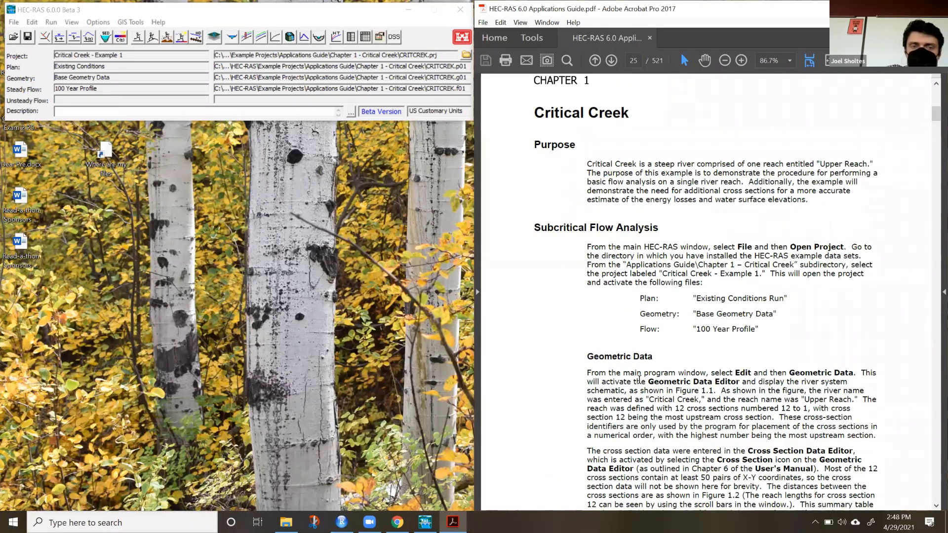
{"action": "left_click", "coordinate": [157, 22]}
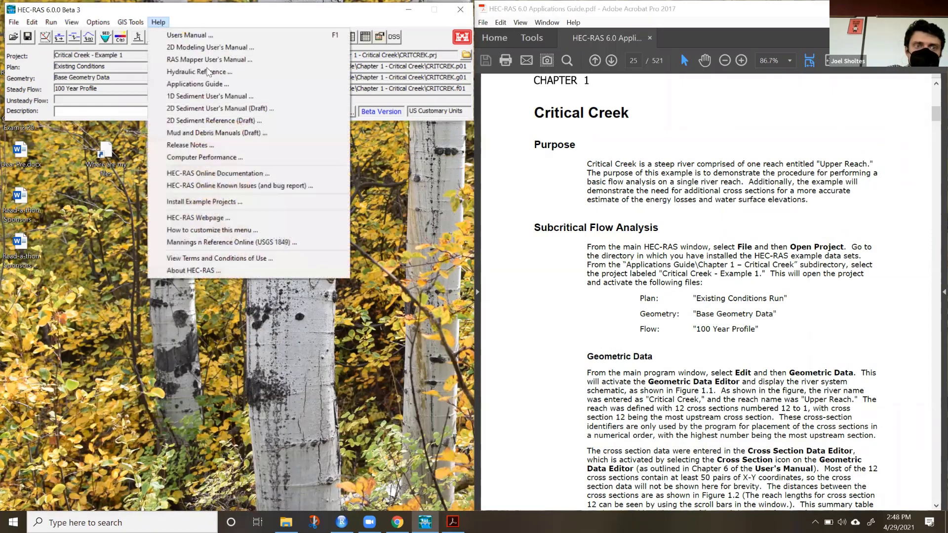
{"action": "left_click", "coordinate": [676, 250]}
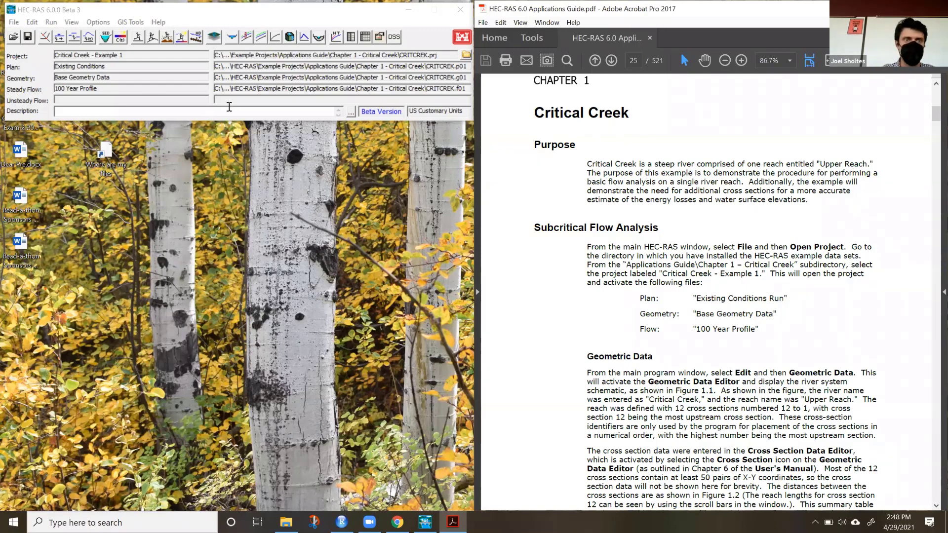
{"action": "left_click", "coordinate": [190, 19]}
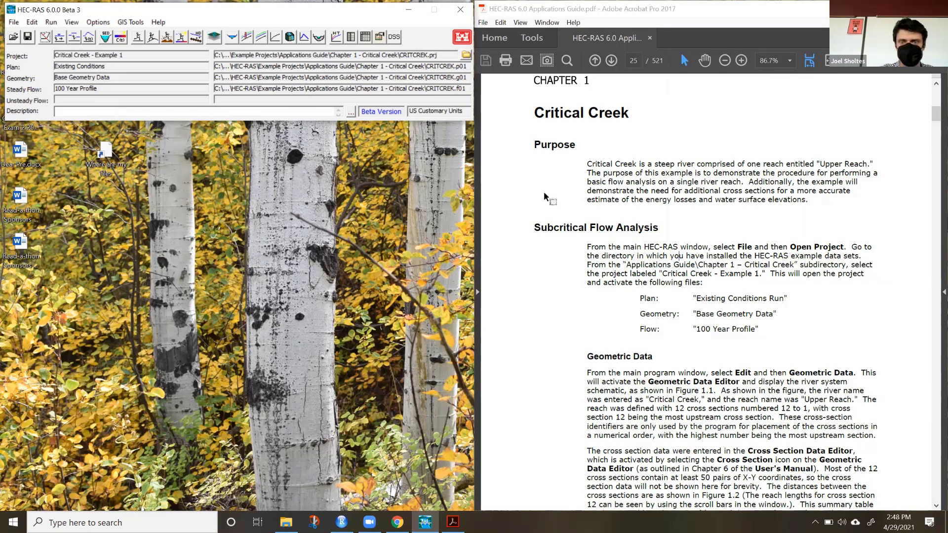
Review the guide's Geometric Data instructions and Figure 1-1 river system schematic, keeping the HEC-RAS window alongside.
{"action": "scroll", "coordinate": [630, 384], "scroll_direction": "down", "scroll_amount": 10}
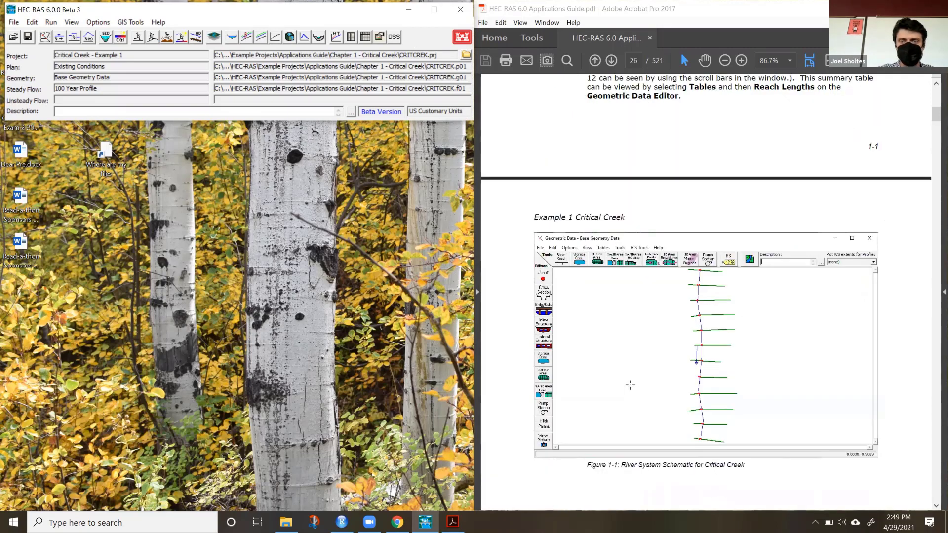
{"action": "scroll", "coordinate": [630, 384], "scroll_direction": "up", "scroll_amount": 10}
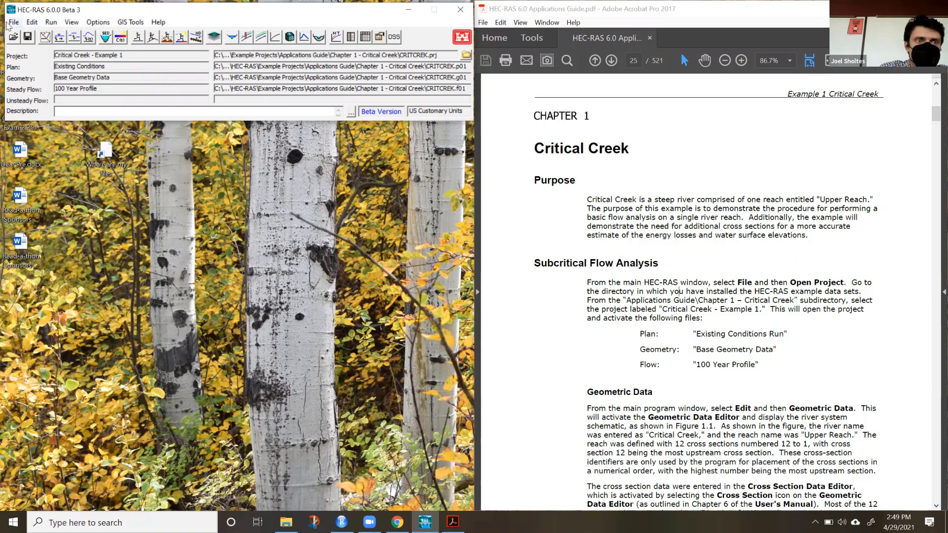
{"action": "left_click_drag", "start_coordinate": [117, 11], "coordinate": [144, 11]}
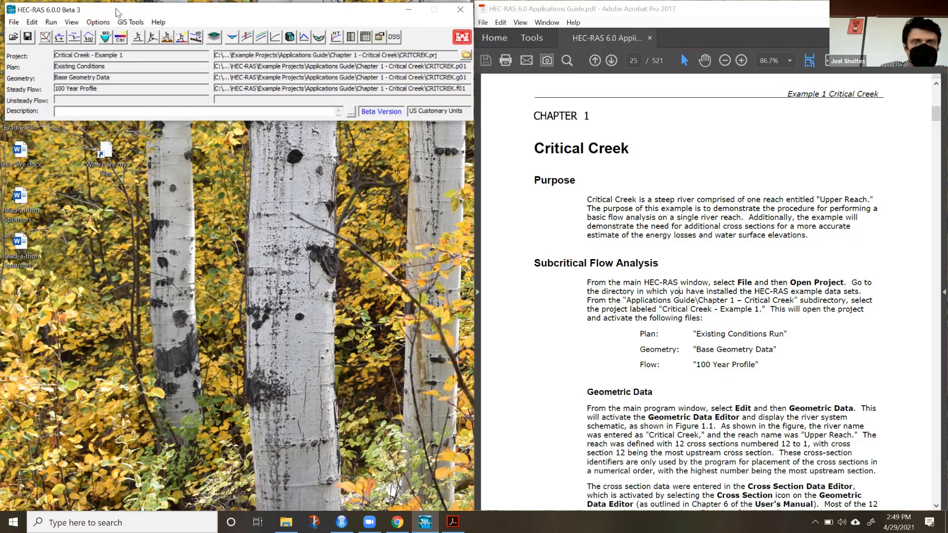
{"action": "left_click_drag", "start_coordinate": [117, 10], "coordinate": [117, 8]}
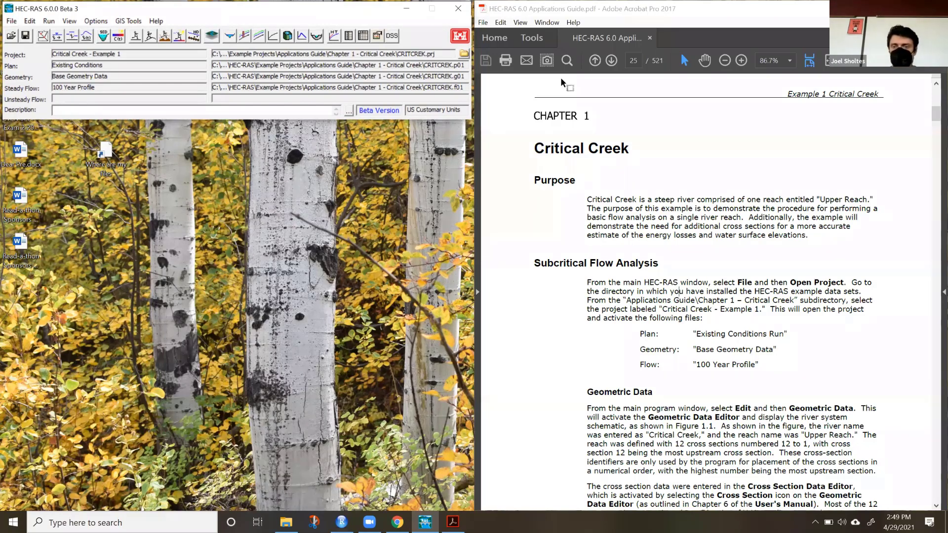
{"action": "scroll", "coordinate": [626, 356], "scroll_direction": "down", "scroll_amount": 20}
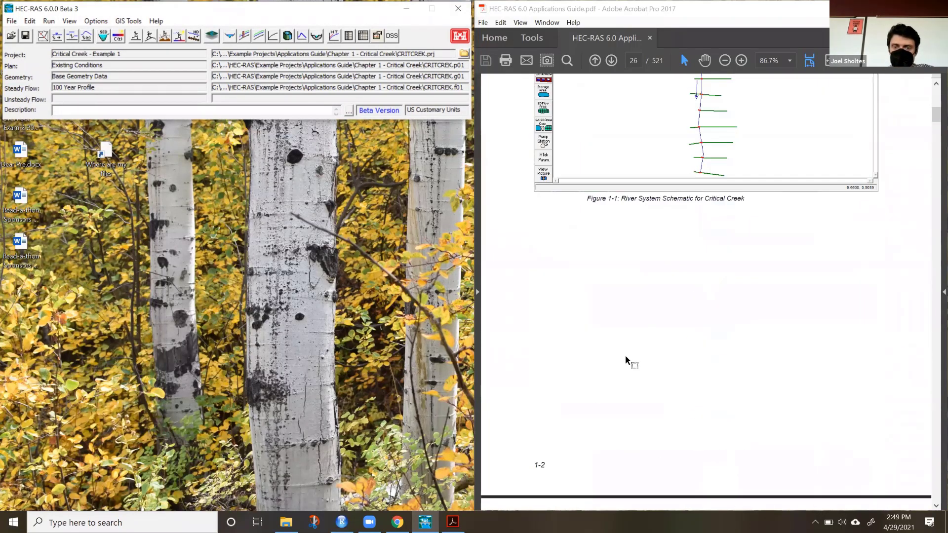
Skim the guide's steady flow data, flow analysis and subcritical output review sections, and return to the start of Chapter 1.
{"action": "scroll", "coordinate": [626, 355], "scroll_direction": "down", "scroll_amount": 15}
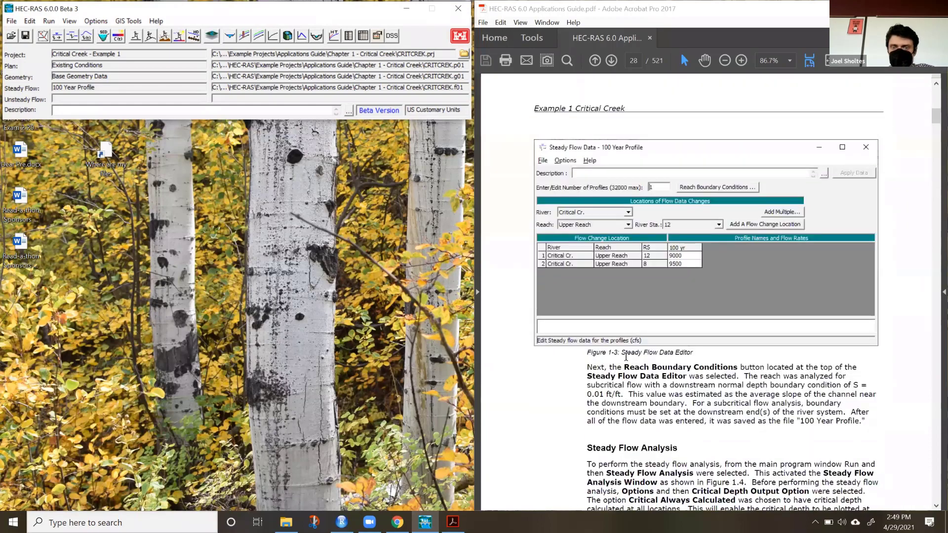
{"action": "scroll", "coordinate": [625, 359], "scroll_direction": "down", "scroll_amount": 8}
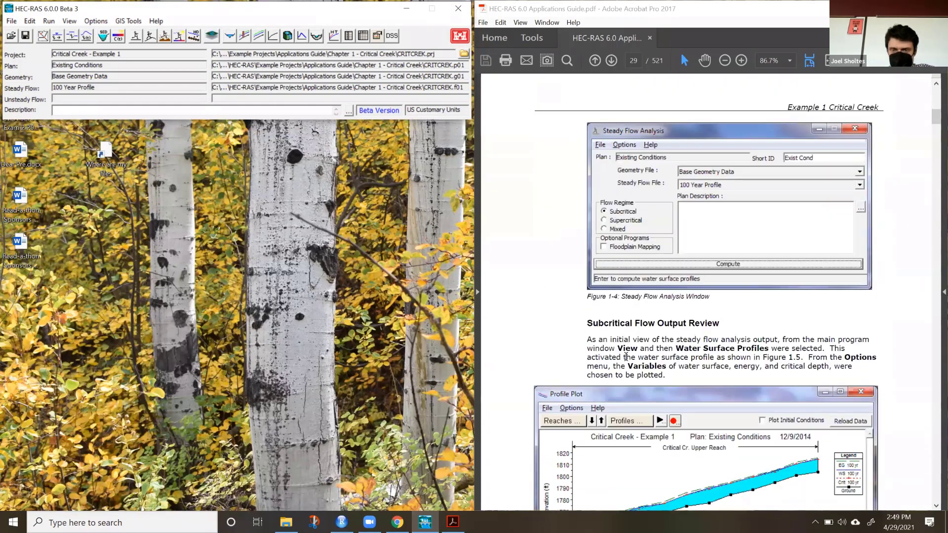
{"action": "scroll", "coordinate": [626, 357], "scroll_direction": "down", "scroll_amount": 15}
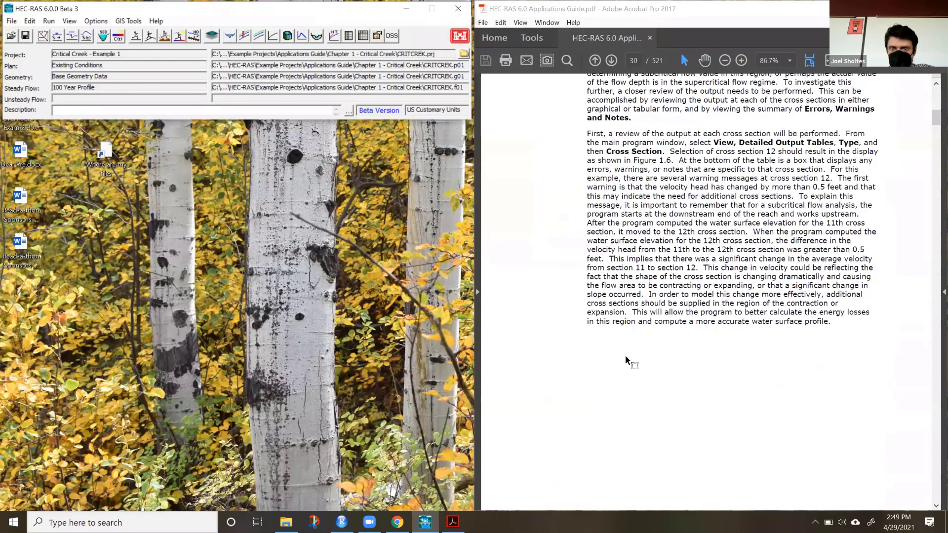
{"action": "scroll", "coordinate": [626, 357], "scroll_direction": "down", "scroll_amount": 5}
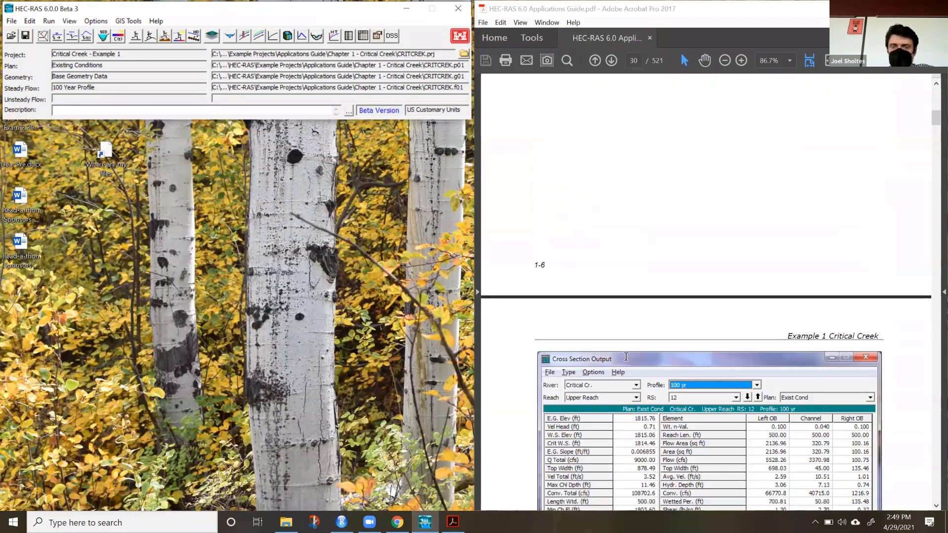
{"action": "scroll", "coordinate": [626, 356], "scroll_direction": "up", "scroll_amount": 8}
{"action": "scroll", "coordinate": [626, 357], "scroll_direction": "up", "scroll_amount": 20}
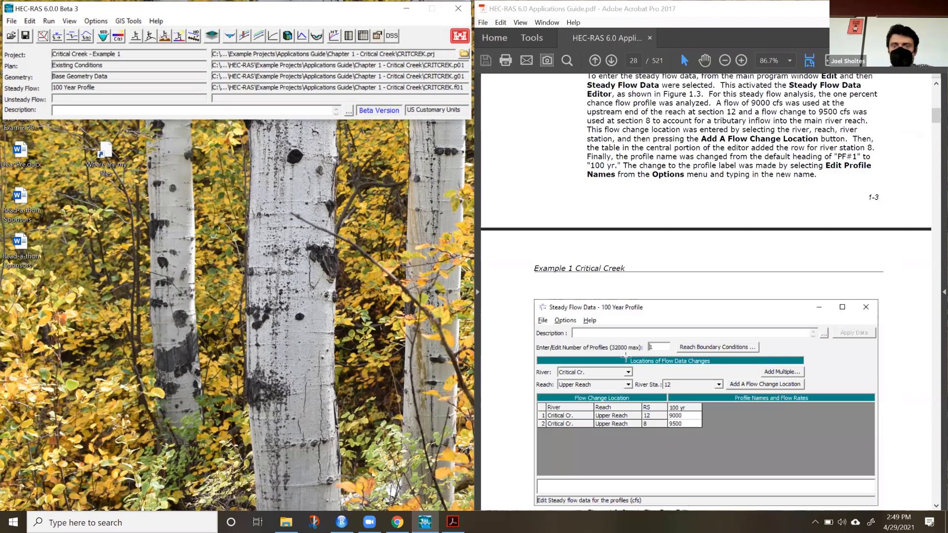
{"action": "scroll", "coordinate": [626, 357], "scroll_direction": "up", "scroll_amount": 20}
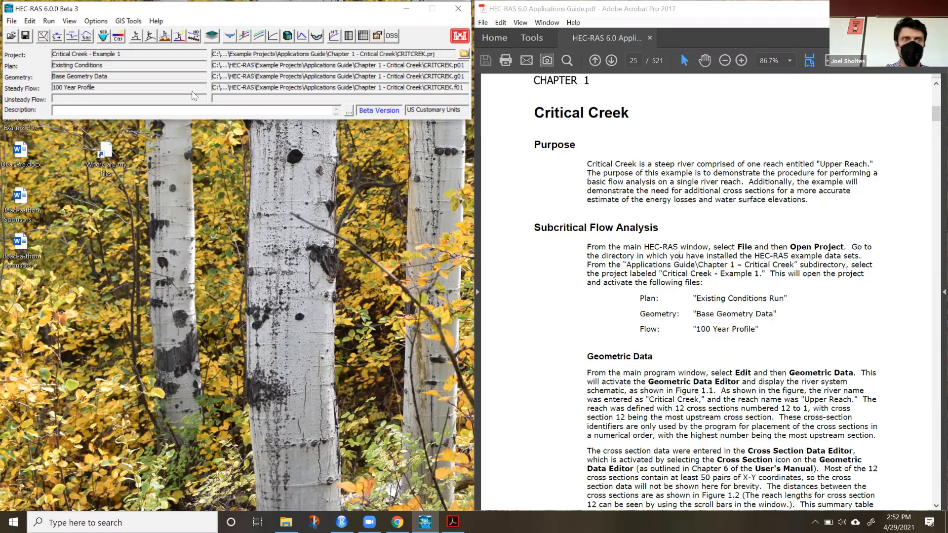
Open the Critical Creek base geometry in the Geometric Data editor and view the river schematic full screen.
{"action": "left_click", "coordinate": [43, 36]}
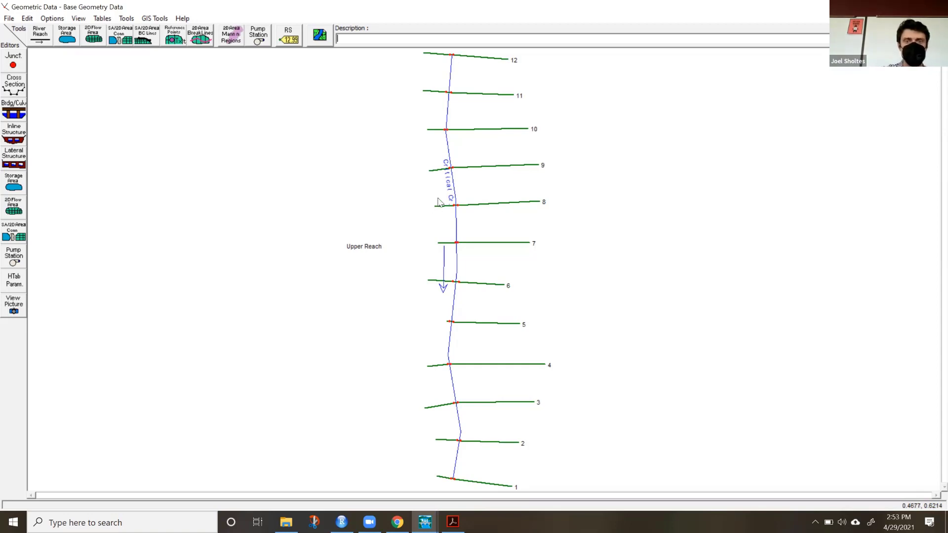
{"action": "left_click", "coordinate": [936, 7]}
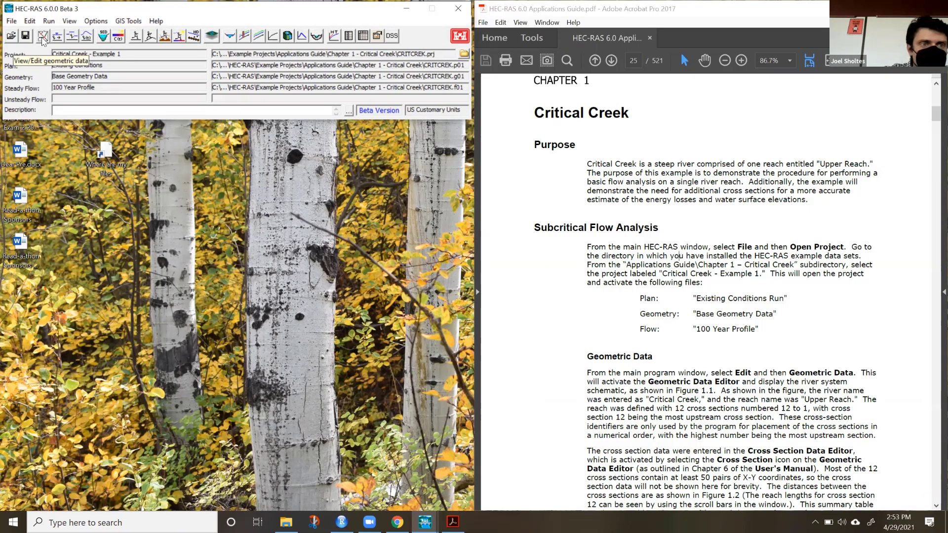
{"action": "left_click", "coordinate": [42, 38]}
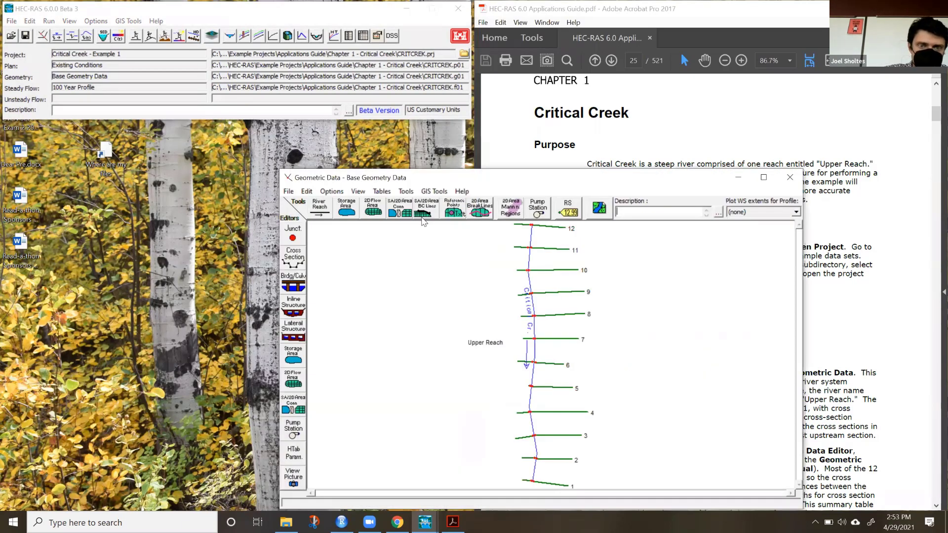
{"action": "left_click", "coordinate": [760, 177]}
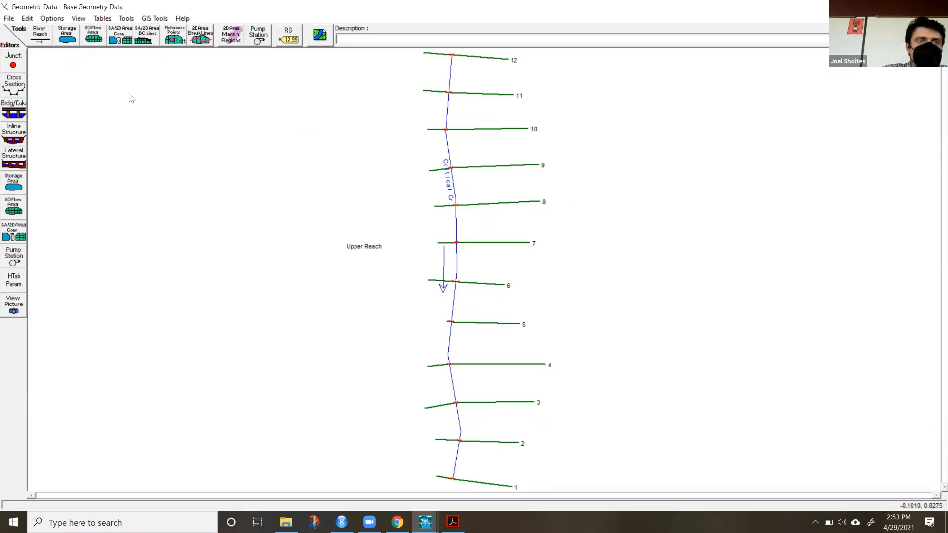
Open the Cross Section Data editor full screen and review river stations 12 through 9, returning to station 10.
{"action": "left_click", "coordinate": [19, 87]}
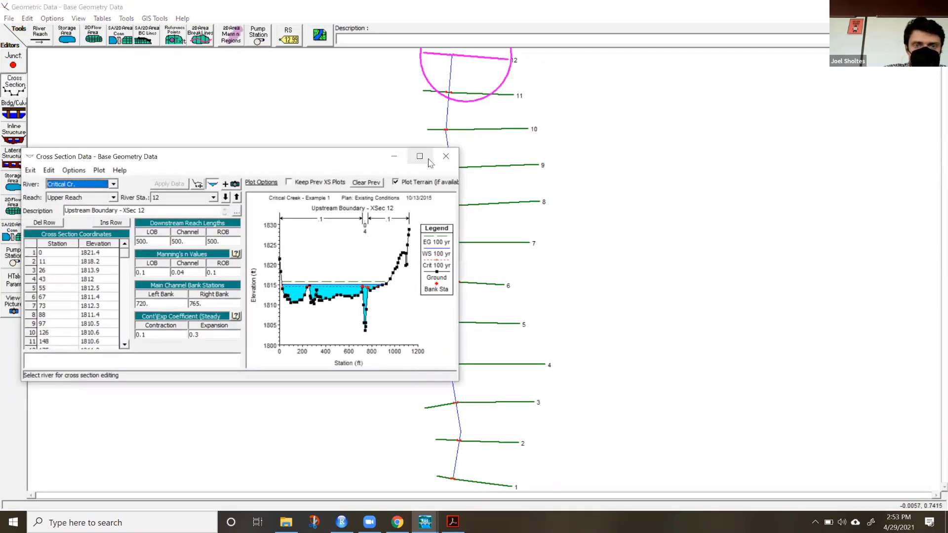
{"action": "left_click", "coordinate": [420, 156]}
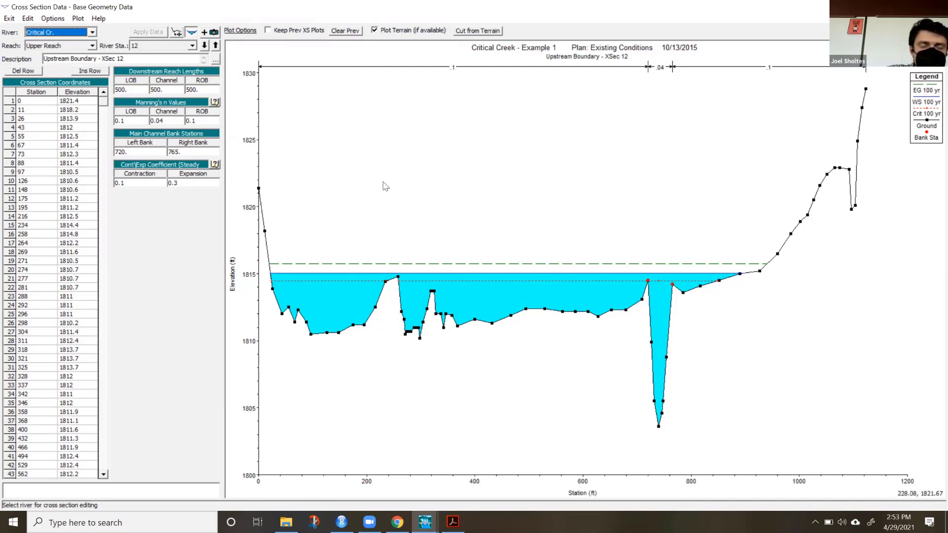
{"action": "left_click", "coordinate": [204, 46]}
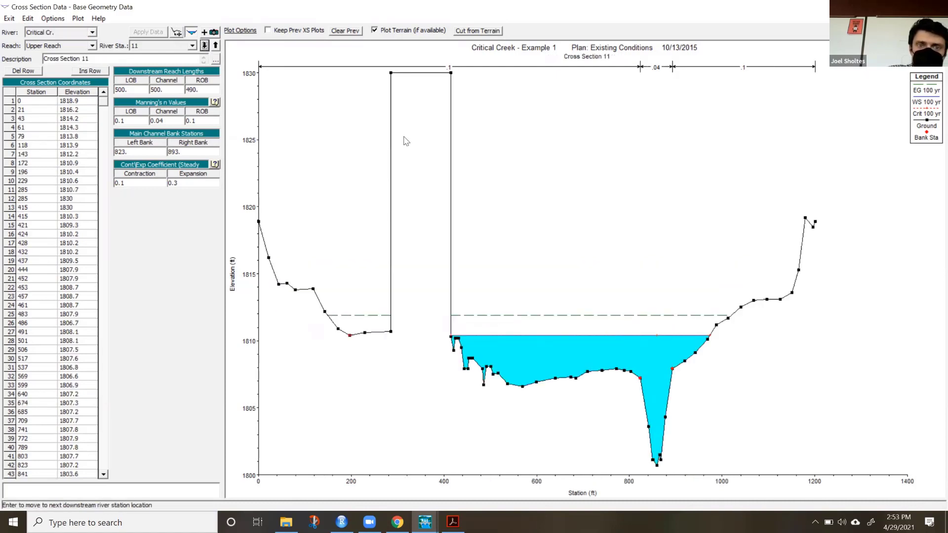
{"action": "left_click", "coordinate": [204, 45]}
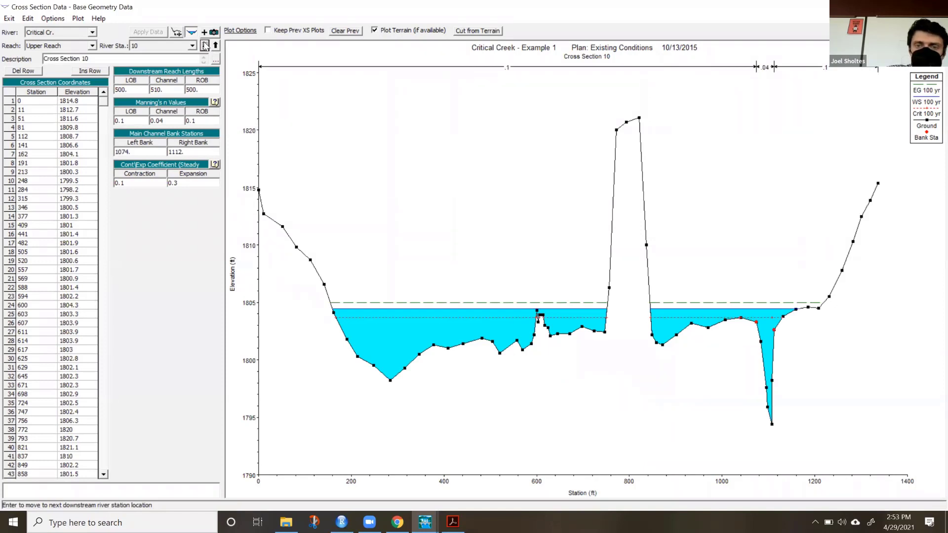
{"action": "left_click", "coordinate": [205, 46]}
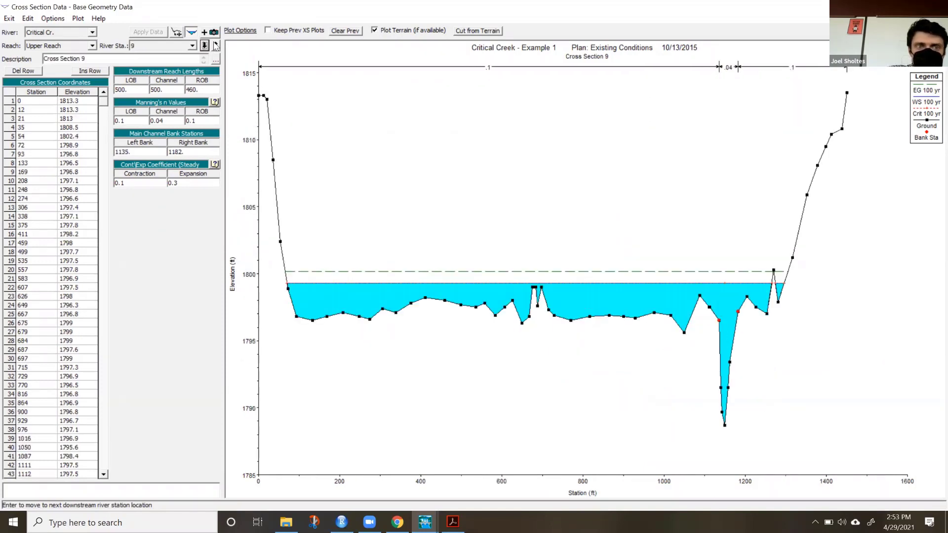
{"action": "left_click", "coordinate": [216, 46]}
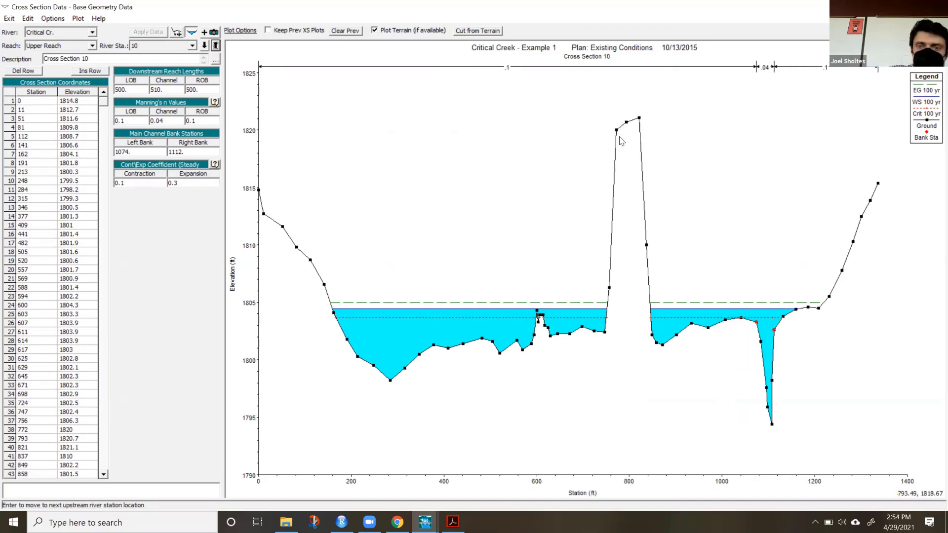
Inspect the levee data settings for cross section 10, pick the high ground point at station 821, and close the cross section editor.
{"action": "left_click", "coordinate": [59, 19]}
{"action": "left_click", "coordinate": [76, 148]}
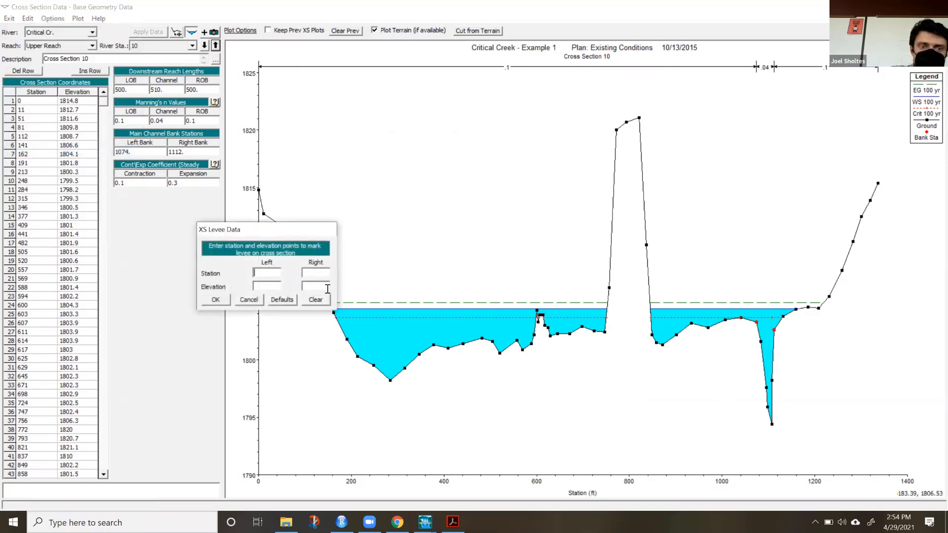
{"action": "left_click", "coordinate": [216, 300]}
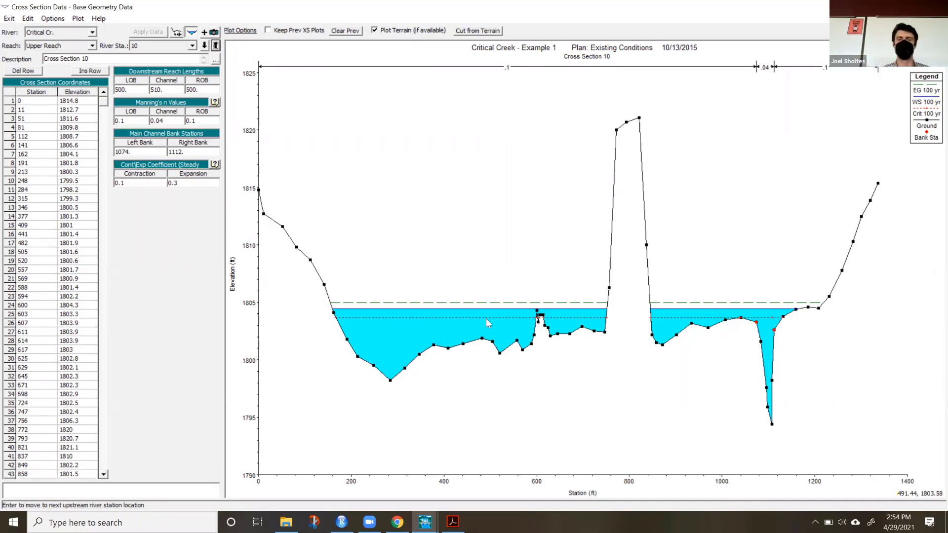
{"action": "left_click", "coordinate": [639, 118]}
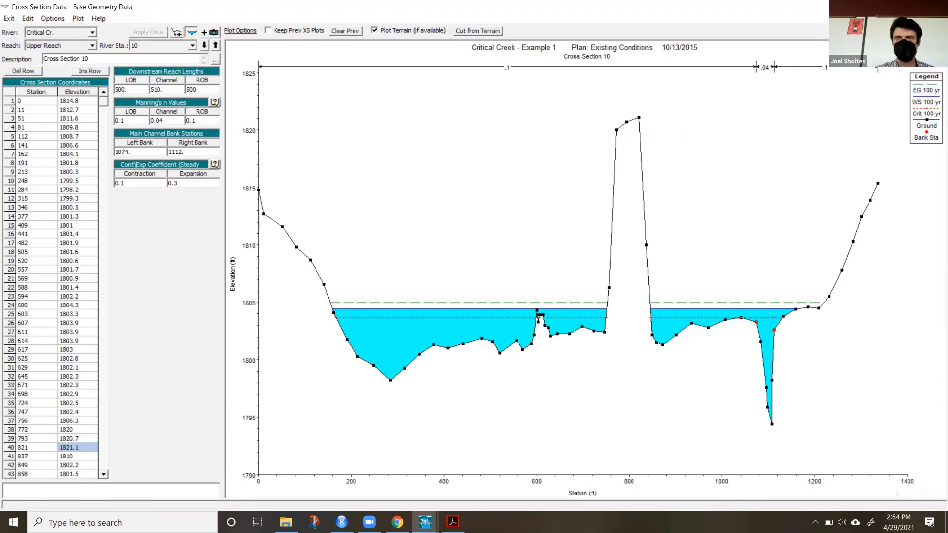
{"action": "left_click", "coordinate": [936, 7]}
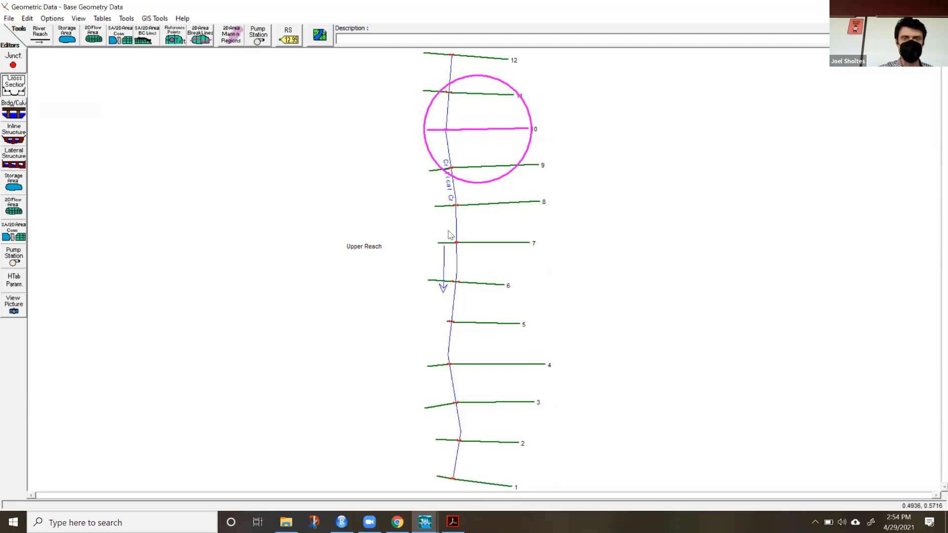
Look at the options available for cross section 8 in the schematic, and close the Geometric Data editor.
{"action": "right_click", "coordinate": [507, 204]}
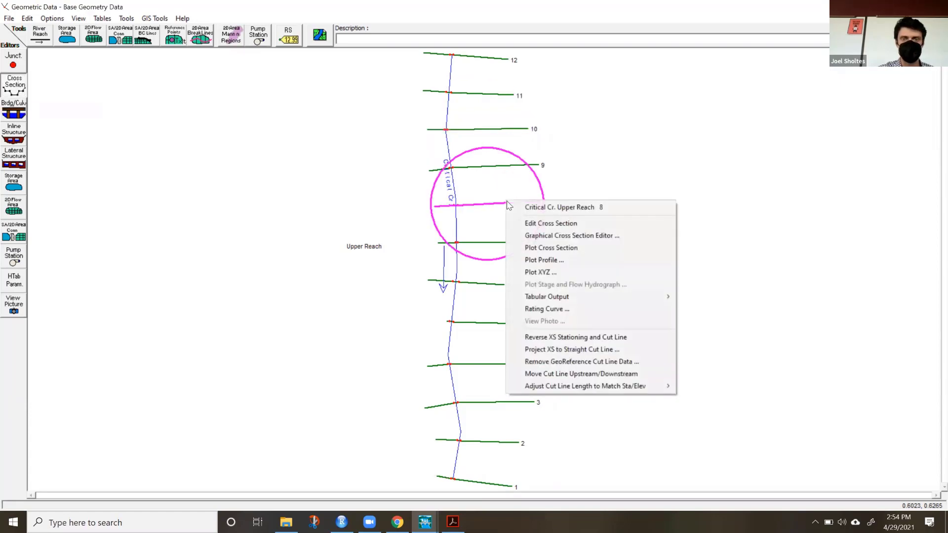
{"action": "left_click", "coordinate": [294, 210]}
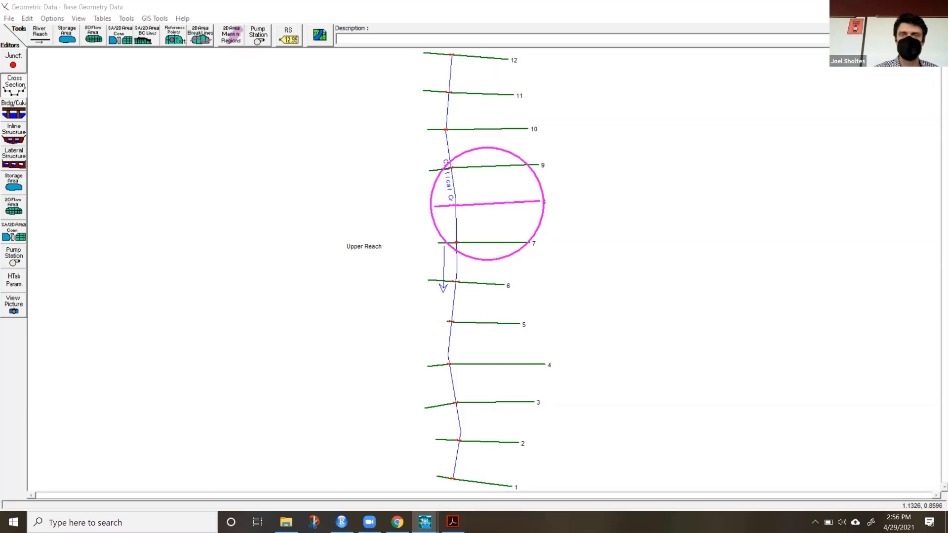
{"action": "left_click", "coordinate": [936, 6]}
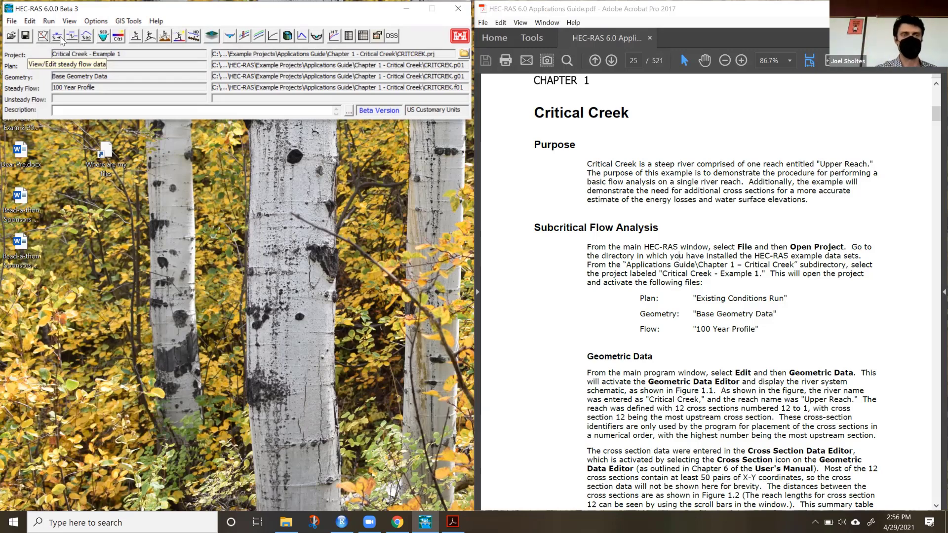
Open the 100 Year Profile steady flow data and set the number of profiles to 2.
{"action": "left_click", "coordinate": [61, 39]}
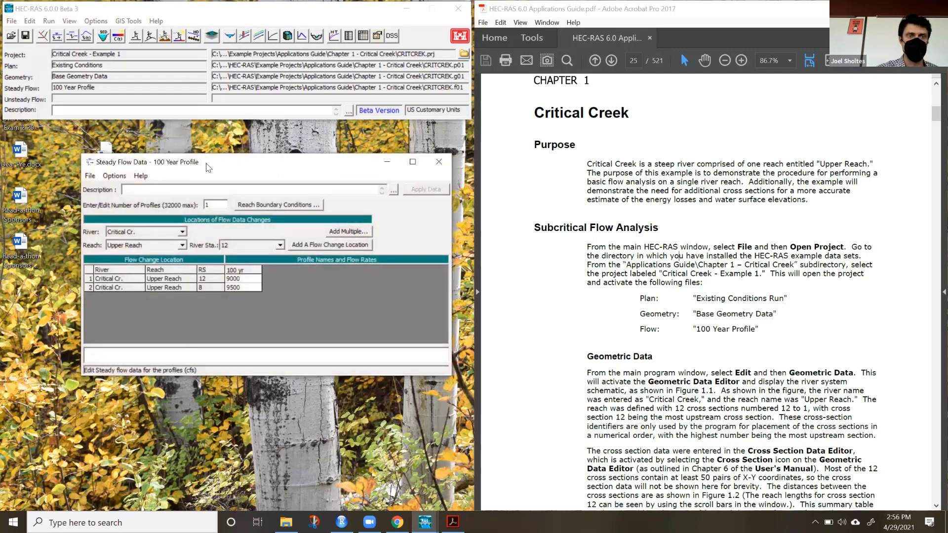
{"action": "left_click_drag", "start_coordinate": [206, 166], "coordinate": [174, 148]}
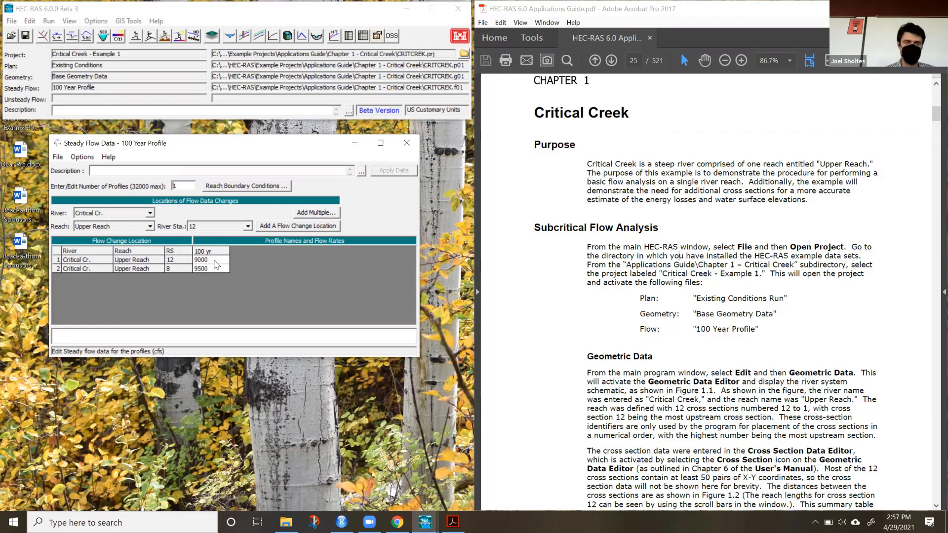
{"action": "double_click", "coordinate": [182, 186]}
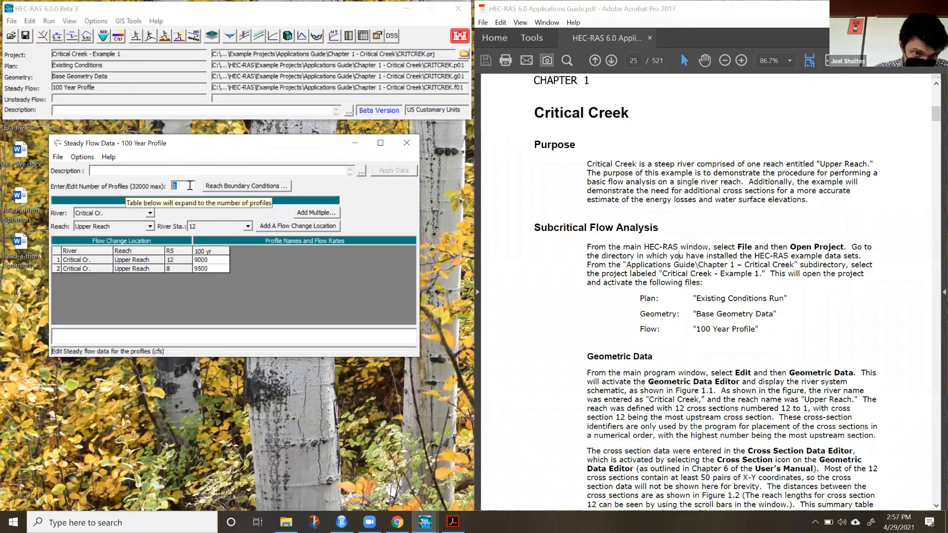
{"action": "type", "text": "2"}
{"action": "key", "text": "Tab"}
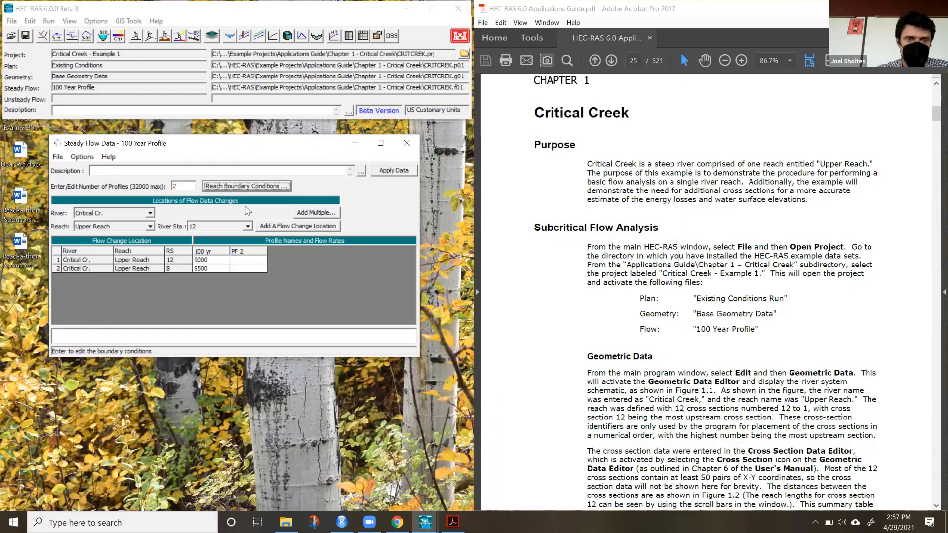
Enter a PF 2 flow of 2000 cfs at river station 12 and re-enter 9500 for the 100 yr profile at station 8.
{"action": "left_click", "coordinate": [248, 262]}
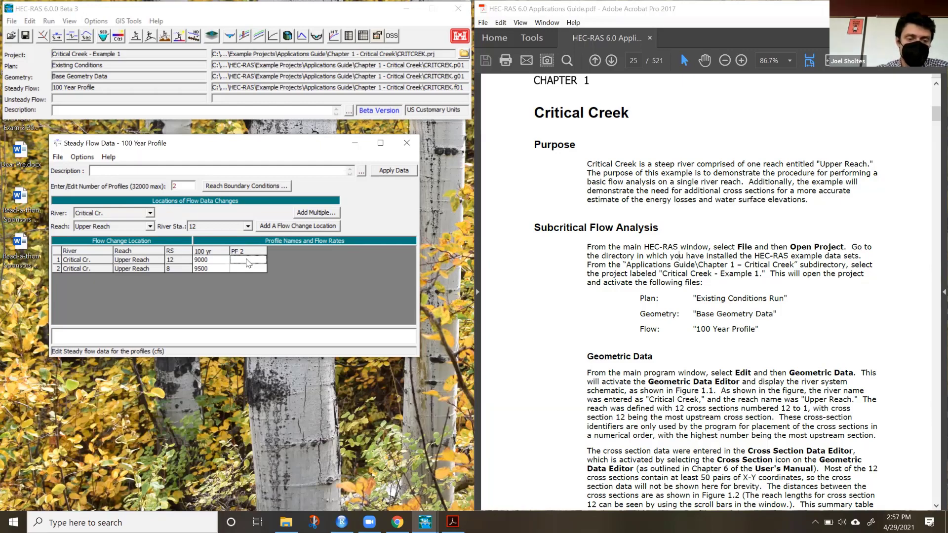
{"action": "type", "text": "2000"}
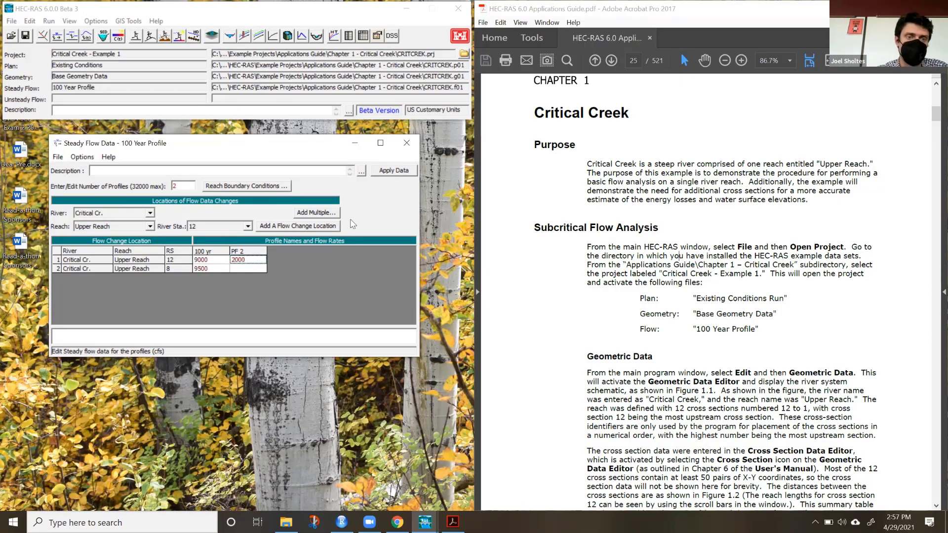
{"action": "key", "text": "Return"}
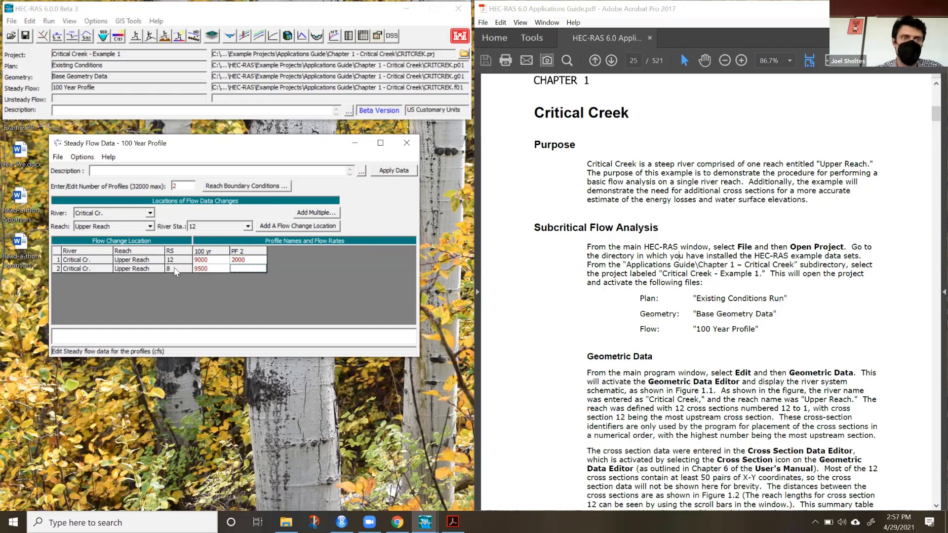
{"action": "left_click", "coordinate": [213, 269]}
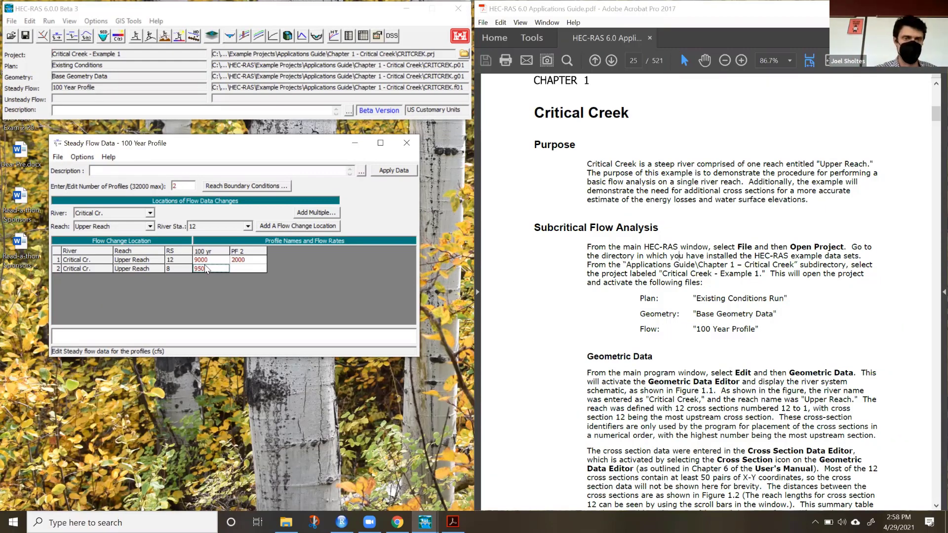
{"action": "type", "text": "0"}
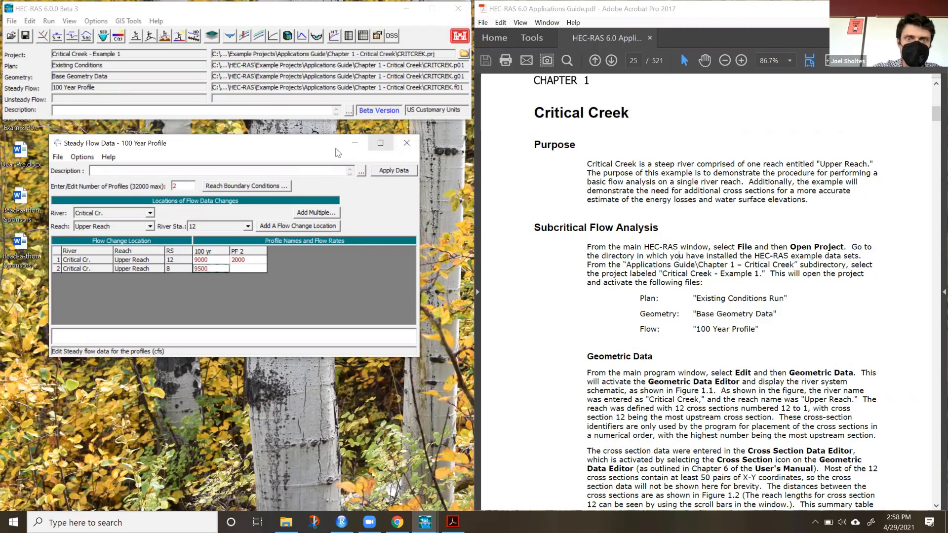
{"action": "left_click_drag", "start_coordinate": [308, 145], "coordinate": [298, 142]}
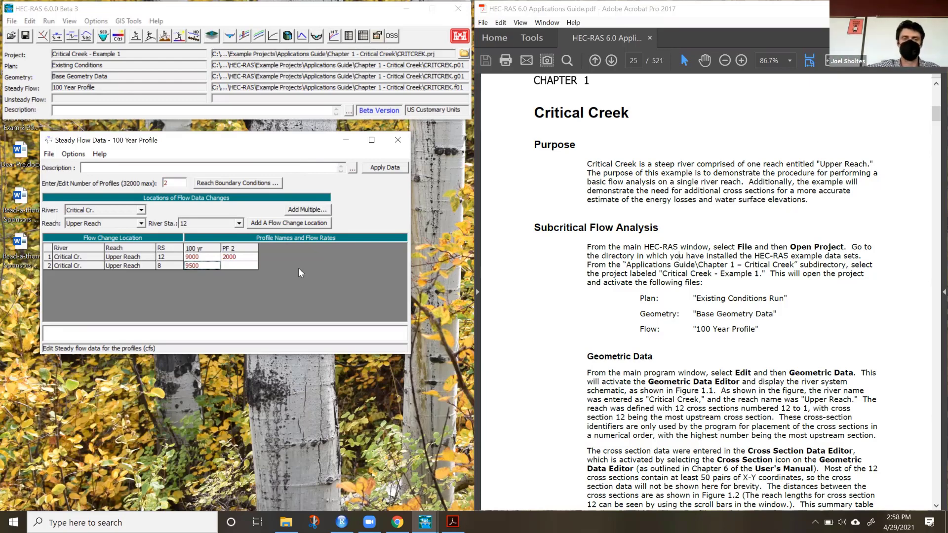
Open the reach boundary conditions and set the downstream boundary of Upper Reach to normal depth with a slope of 0.01 for all profiles.
{"action": "left_click", "coordinate": [242, 184]}
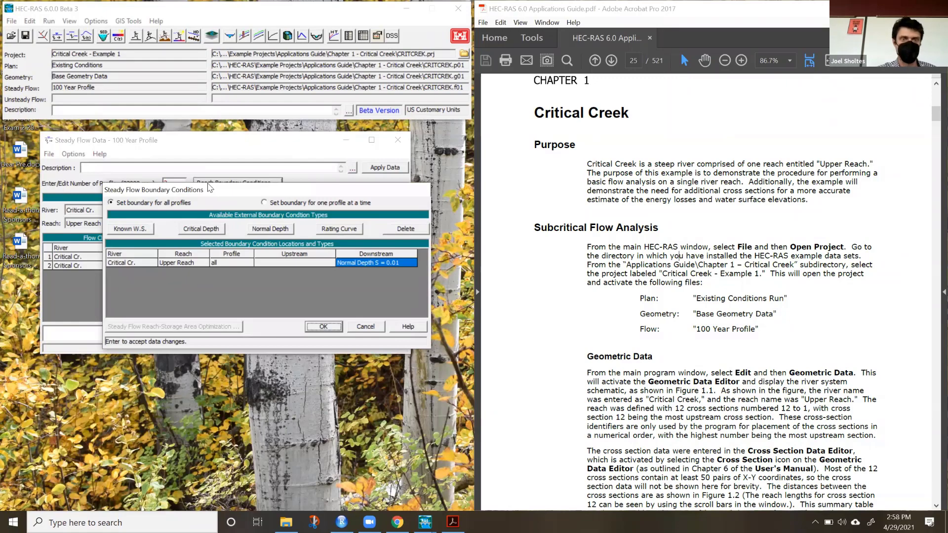
{"action": "left_click_drag", "start_coordinate": [208, 185], "coordinate": [183, 165]}
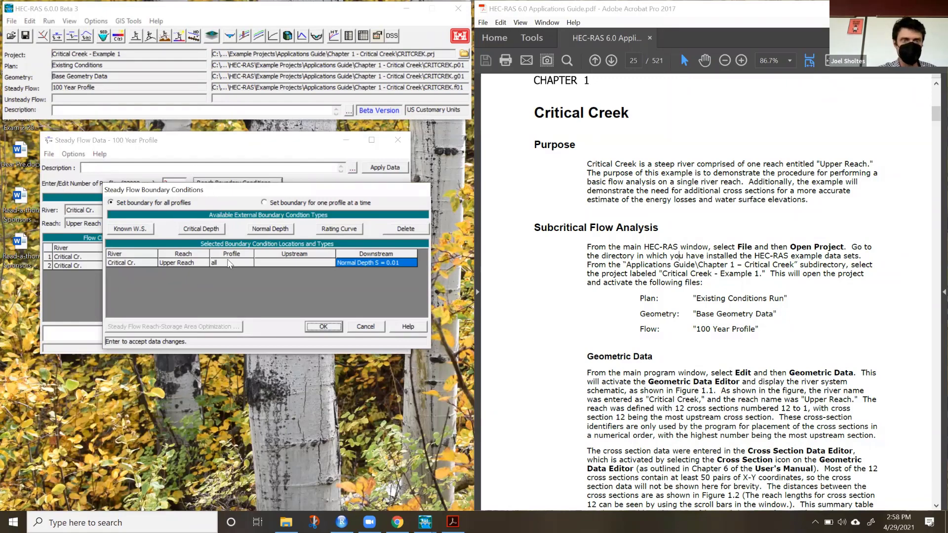
{"action": "left_click", "coordinate": [209, 243]}
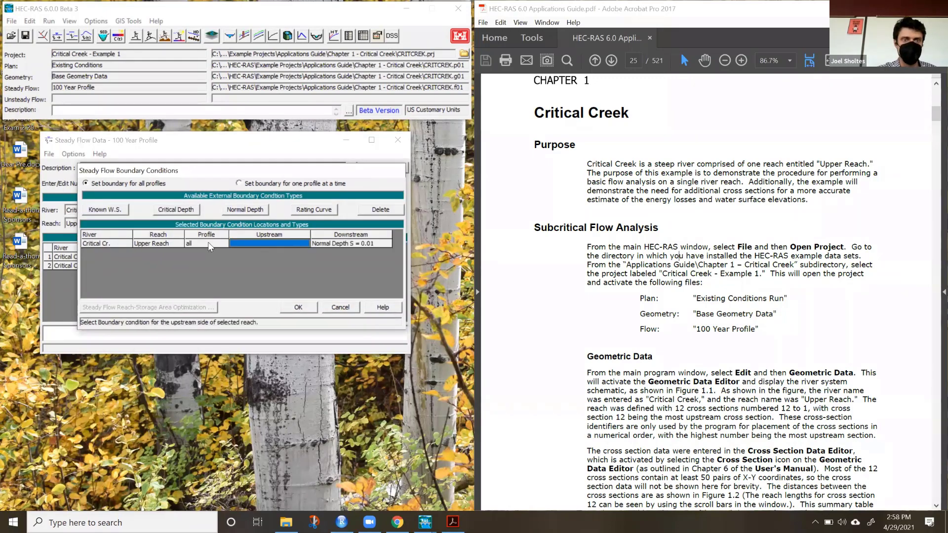
{"action": "left_click", "coordinate": [340, 244]}
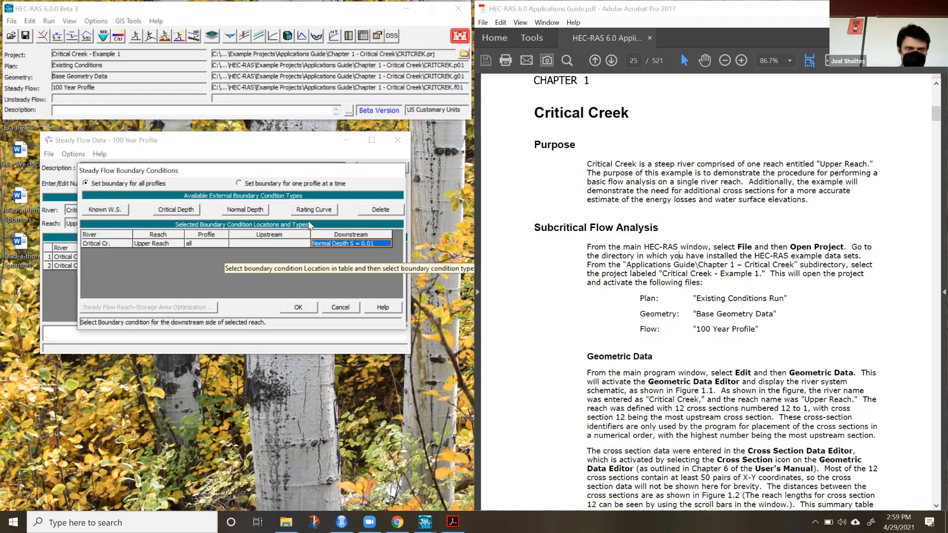
{"action": "left_click", "coordinate": [246, 211]}
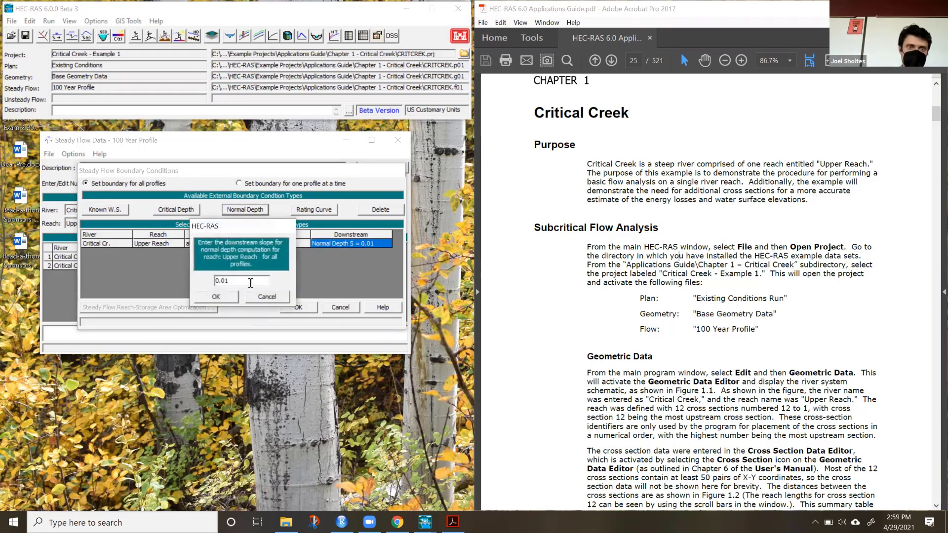
{"action": "left_click", "coordinate": [230, 299]}
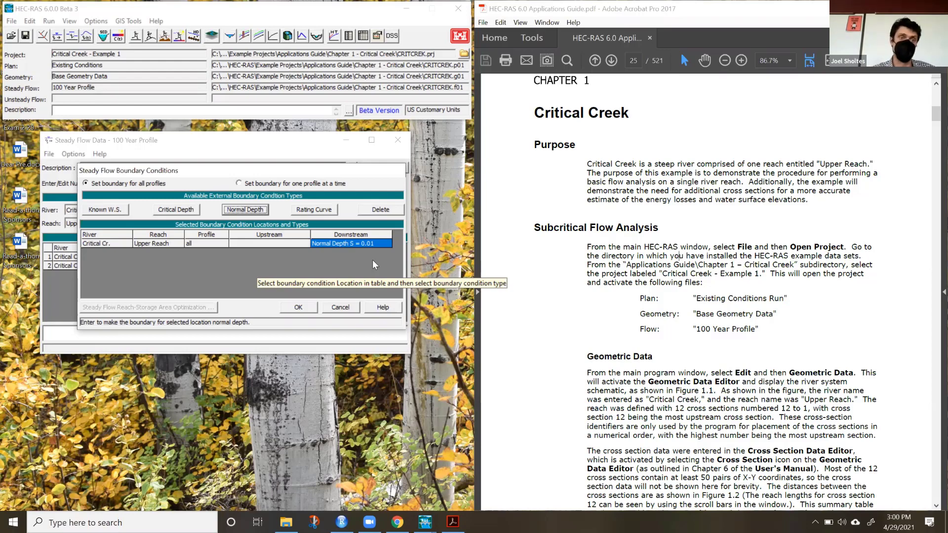
Inspect the known water surface entries for the downstream boundary without changing them, then accept the boundary conditions and close the steady flow data.
{"action": "left_click", "coordinate": [121, 213]}
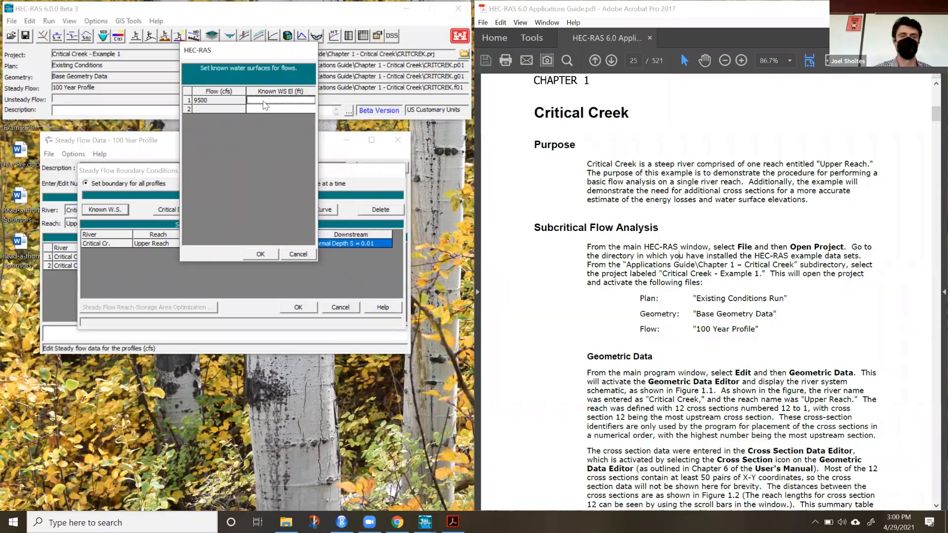
{"action": "left_click", "coordinate": [294, 254]}
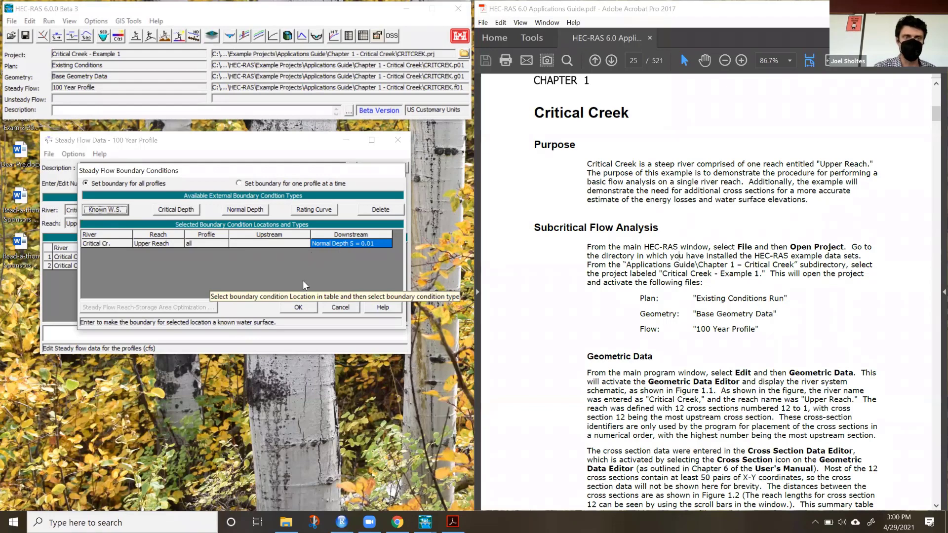
{"action": "left_click", "coordinate": [298, 308]}
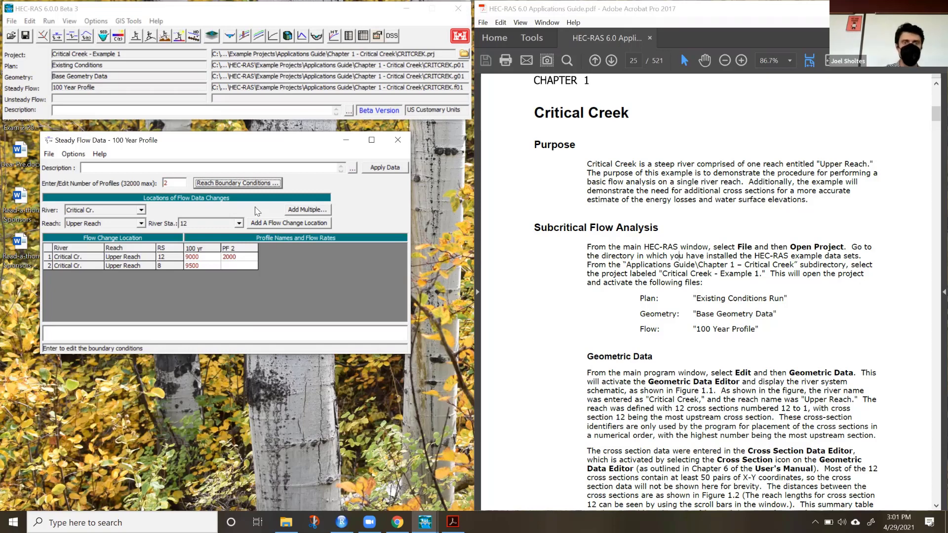
{"action": "left_click", "coordinate": [397, 140]}
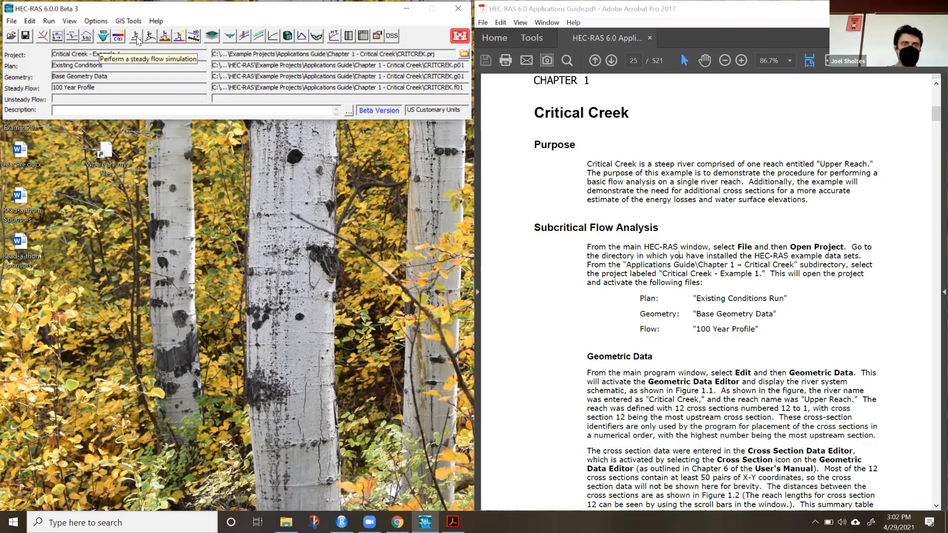
Try to compute the Existing Conditions plan as a subcritical steady flow analysis with Base Geometry Data and the 100 Year Profile flow file.
{"action": "left_click", "coordinate": [136, 39]}
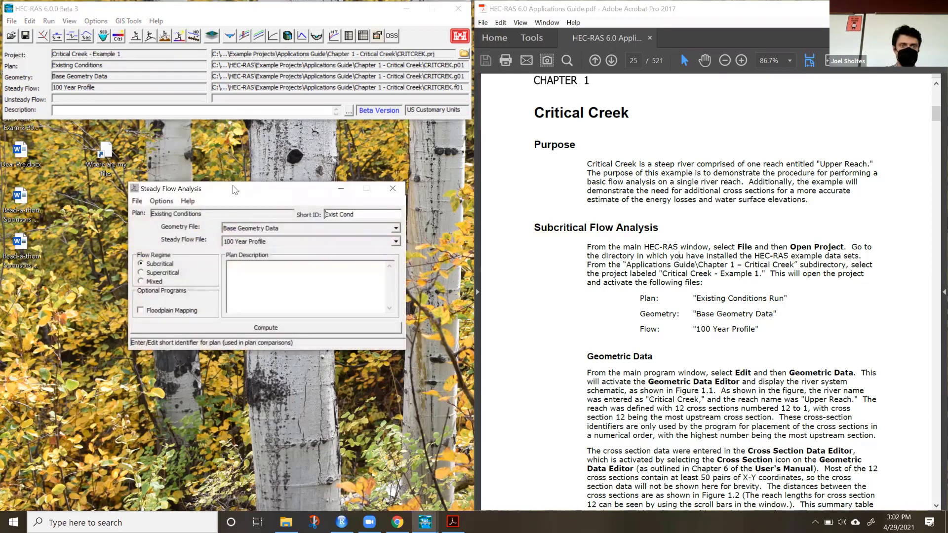
{"action": "left_click_drag", "start_coordinate": [234, 189], "coordinate": [203, 151]}
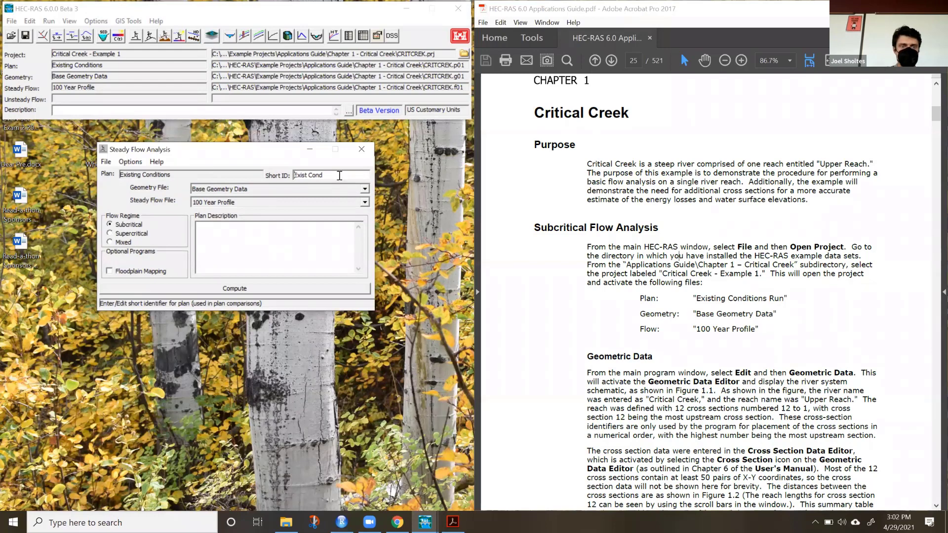
{"action": "left_click", "coordinate": [242, 189]}
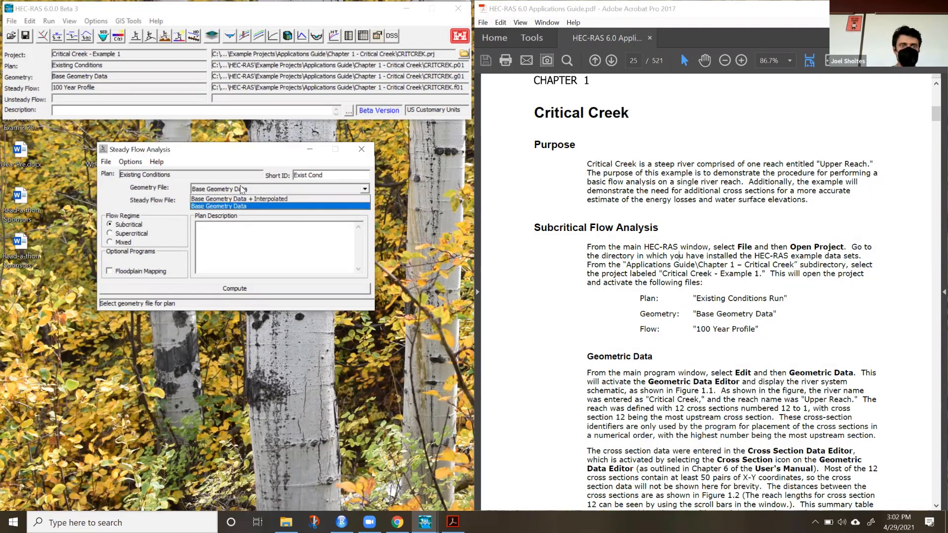
{"action": "left_click", "coordinate": [242, 190]}
{"action": "left_click", "coordinate": [247, 202]}
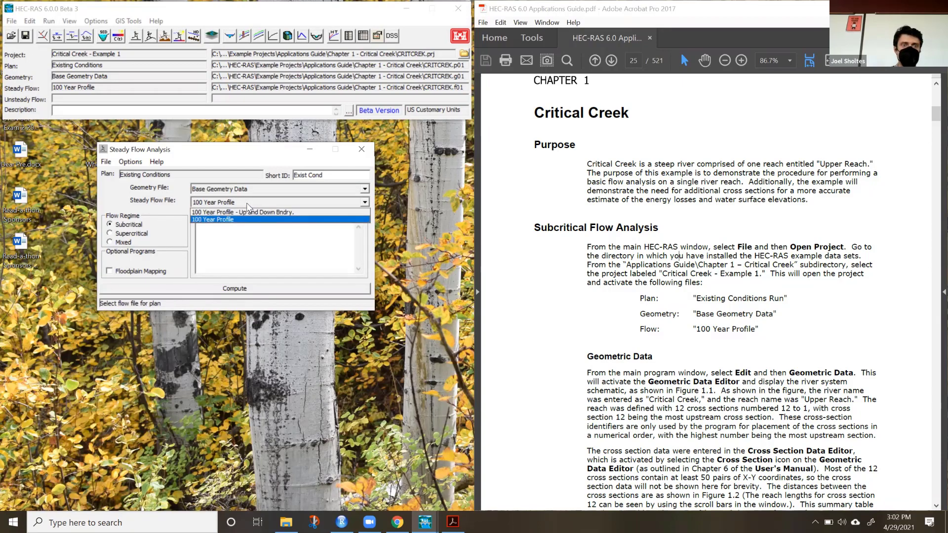
{"action": "left_click", "coordinate": [247, 205]}
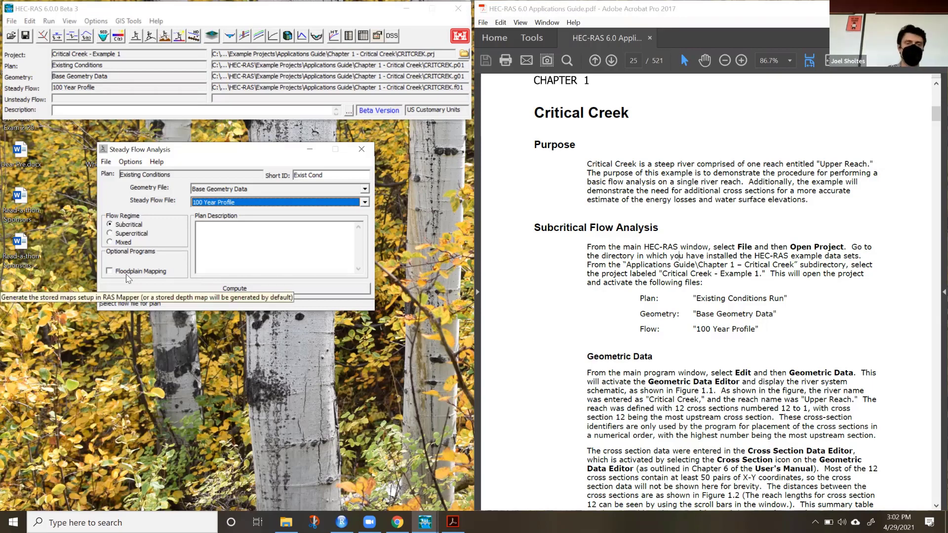
{"action": "left_click", "coordinate": [163, 289]}
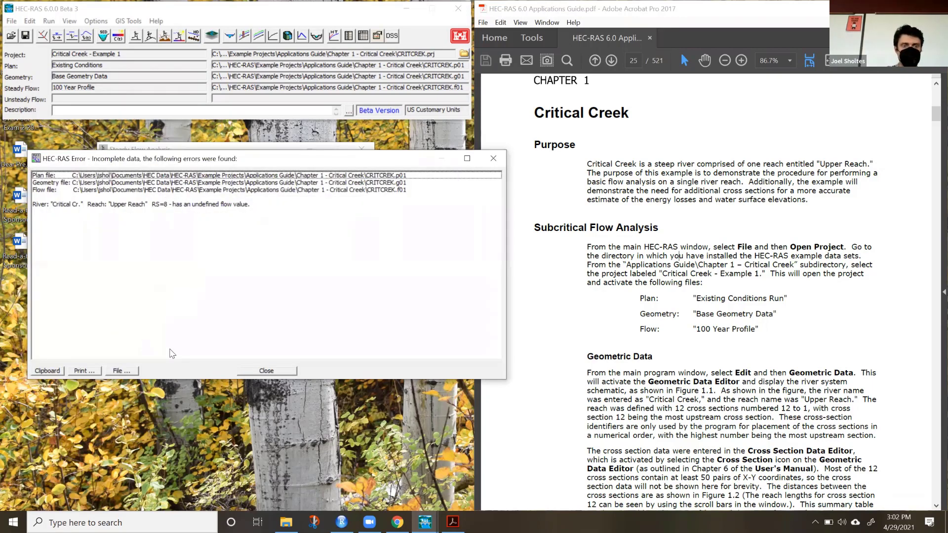
{"action": "left_click", "coordinate": [267, 371]}
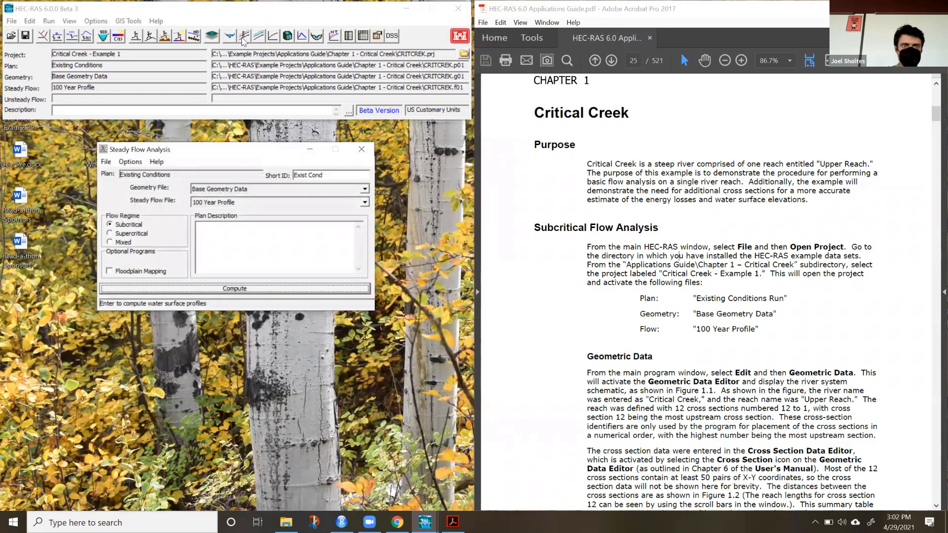
Open the water surface profile plot of the Critical Creek Upper Reach and enlarge it to full screen.
{"action": "left_click", "coordinate": [243, 37]}
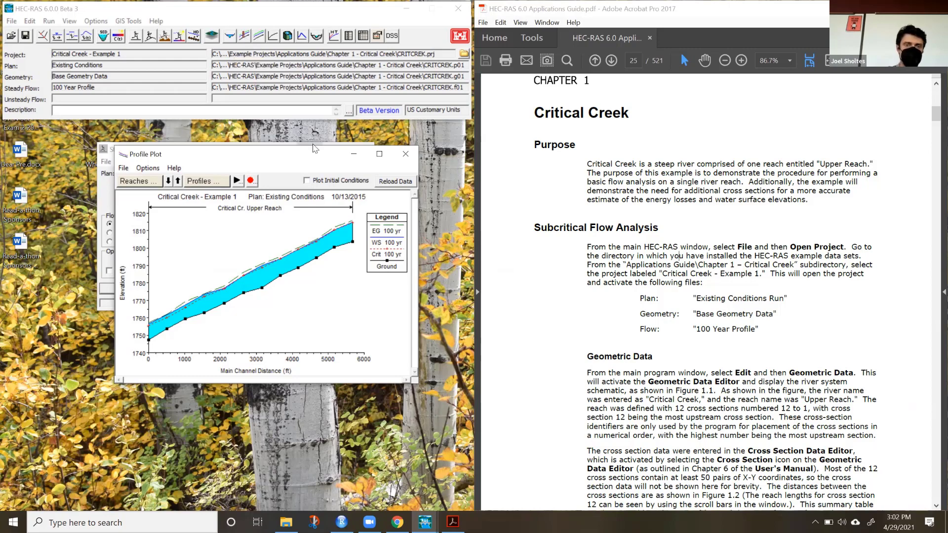
{"action": "left_click", "coordinate": [379, 154]}
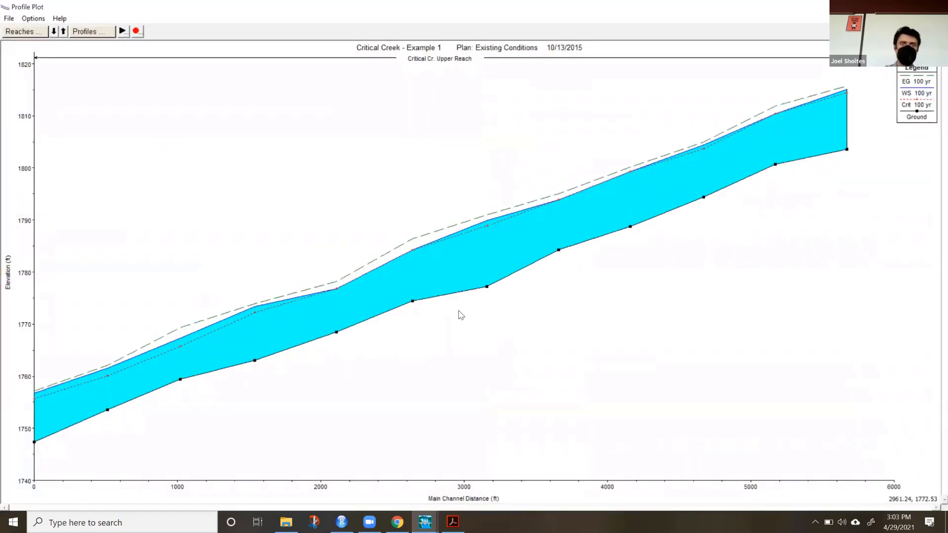
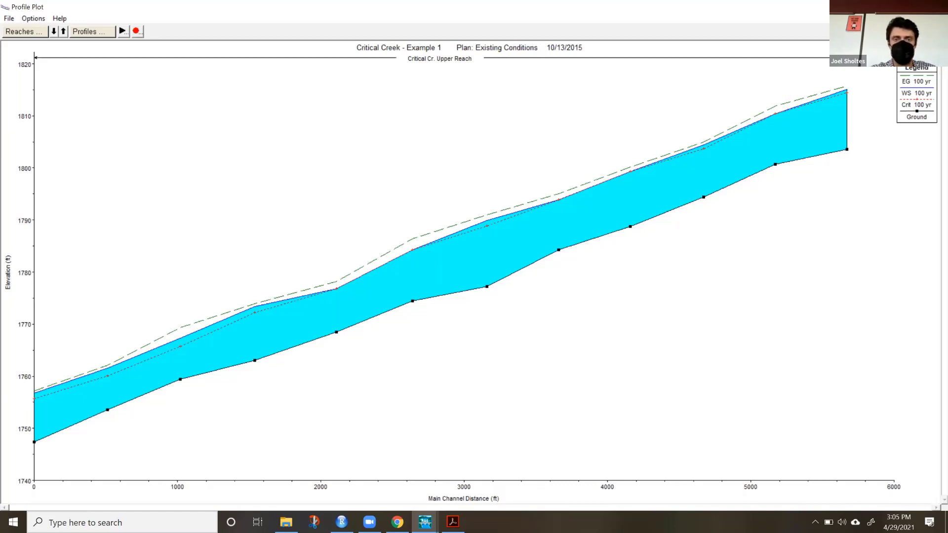
Set the steady flow data to 2 profiles, enter PF 2 flows of 2000 at station 12 and 2500 at station 8, and save the project.
{"action": "left_click", "coordinate": [937, 6]}
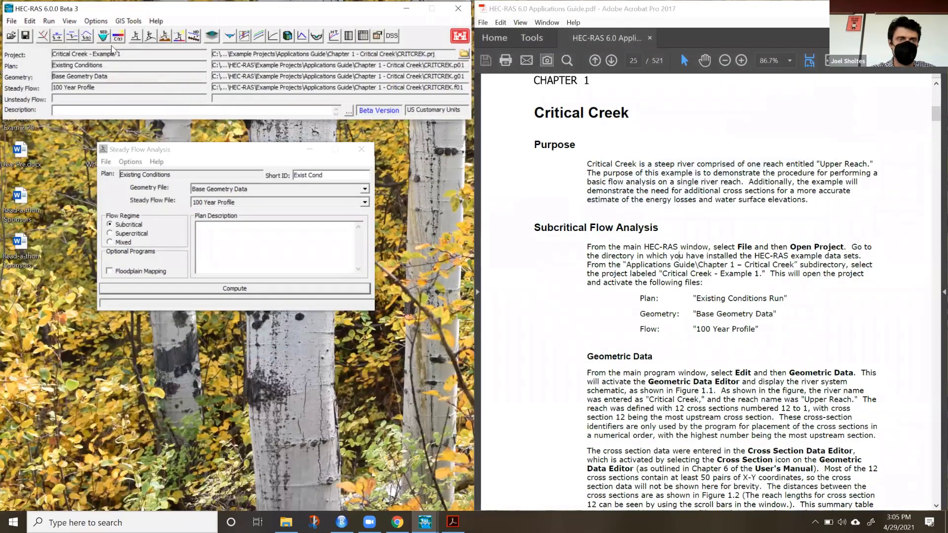
{"action": "left_click", "coordinate": [57, 36]}
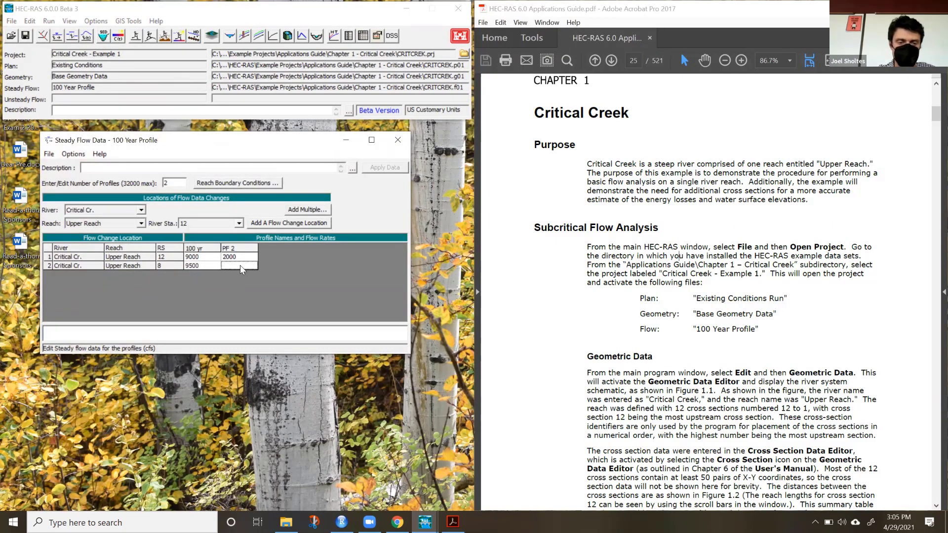
{"action": "type", "text": "2500"}
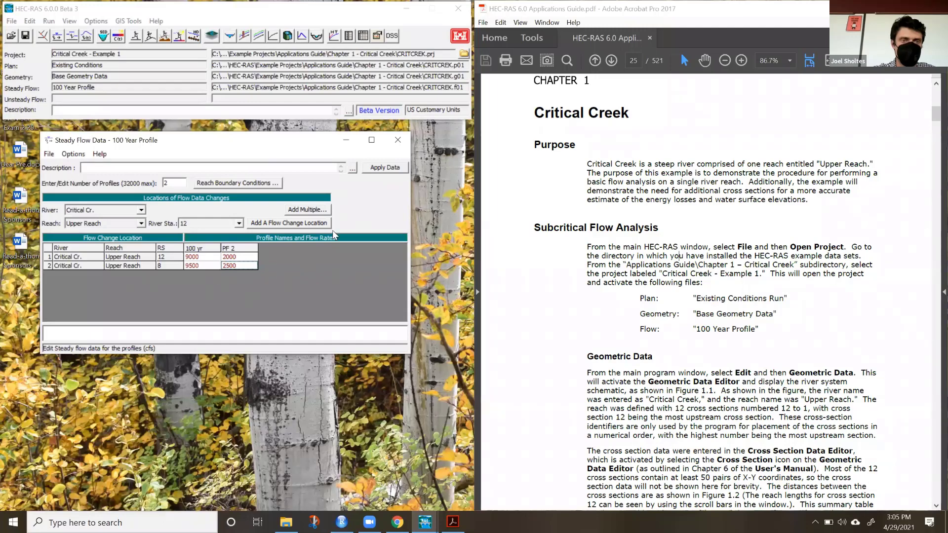
{"action": "left_click", "coordinate": [385, 168]}
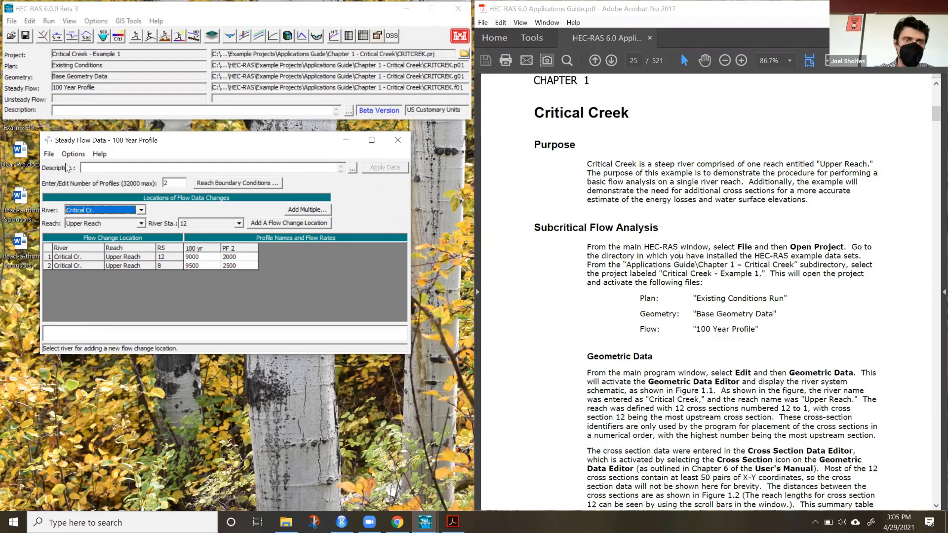
{"action": "left_click", "coordinate": [27, 37]}
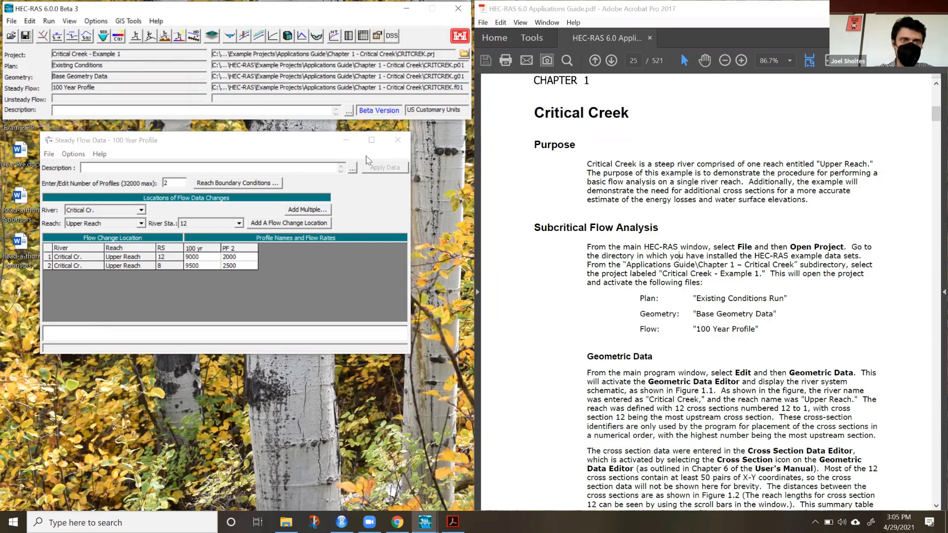
{"action": "left_click", "coordinate": [397, 139]}
Recompute the Existing Conditions plan as a subcritical steady flow analysis, keeping the 100 Year Profile flow file selected.
{"action": "left_click", "coordinate": [135, 35]}
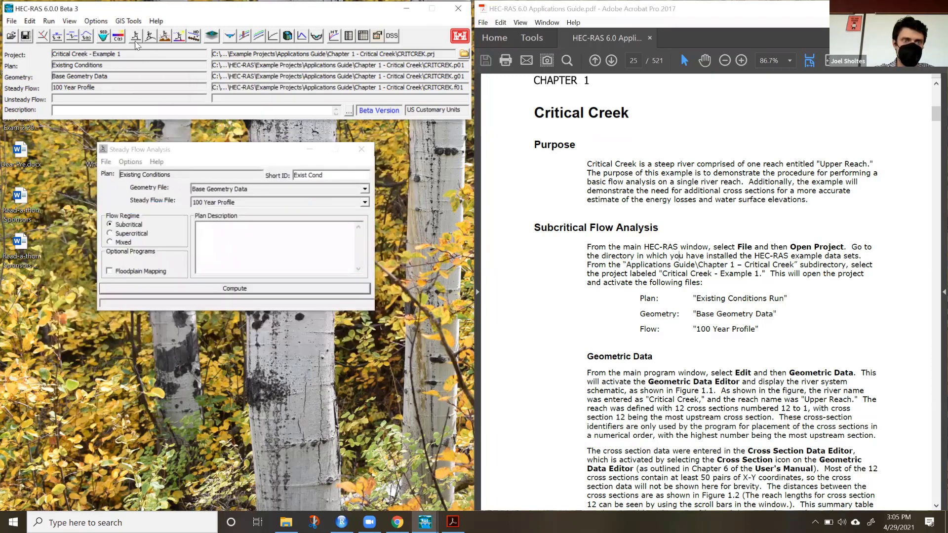
{"action": "left_click", "coordinate": [230, 204]}
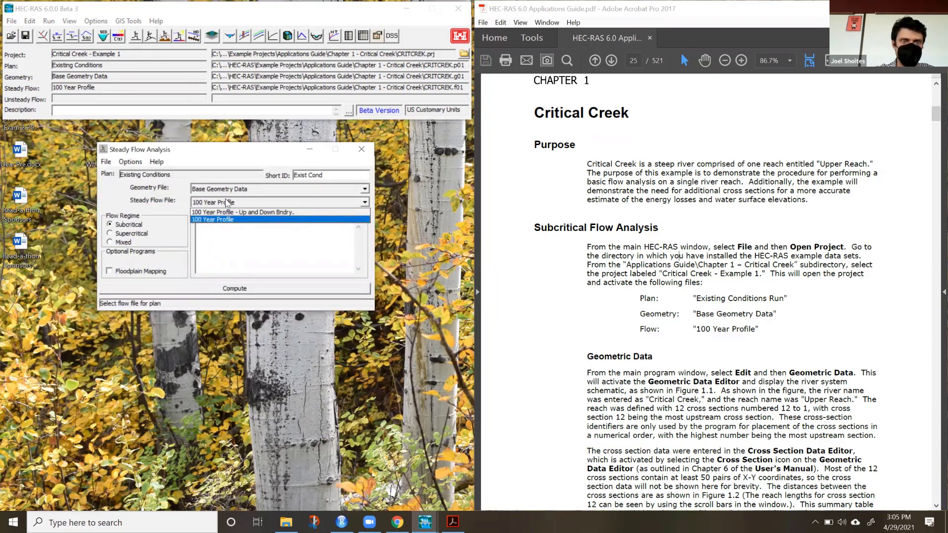
{"action": "left_click", "coordinate": [226, 220]}
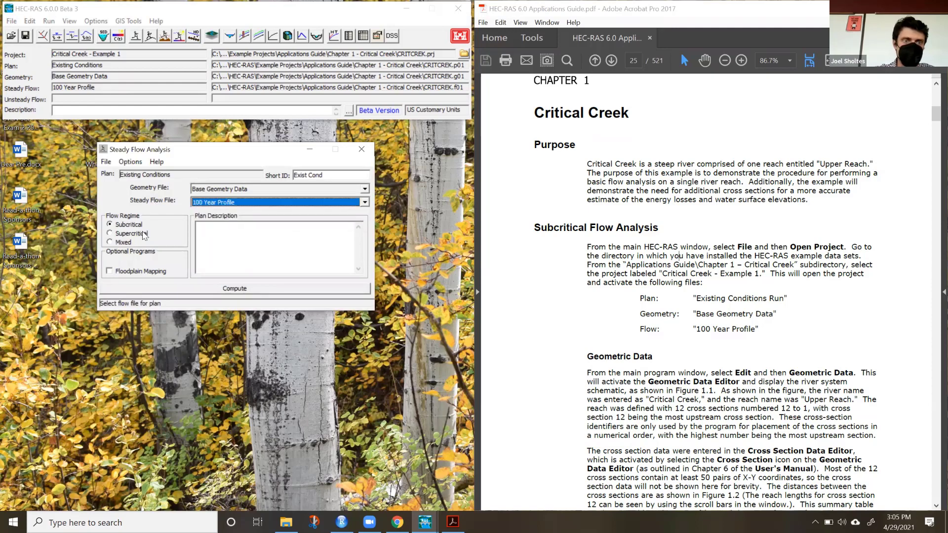
{"action": "left_click", "coordinate": [172, 288]}
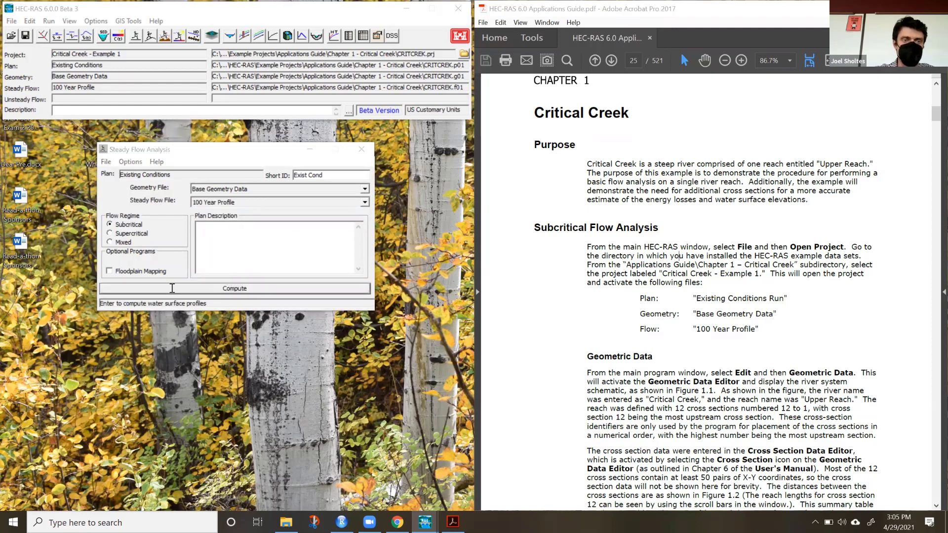